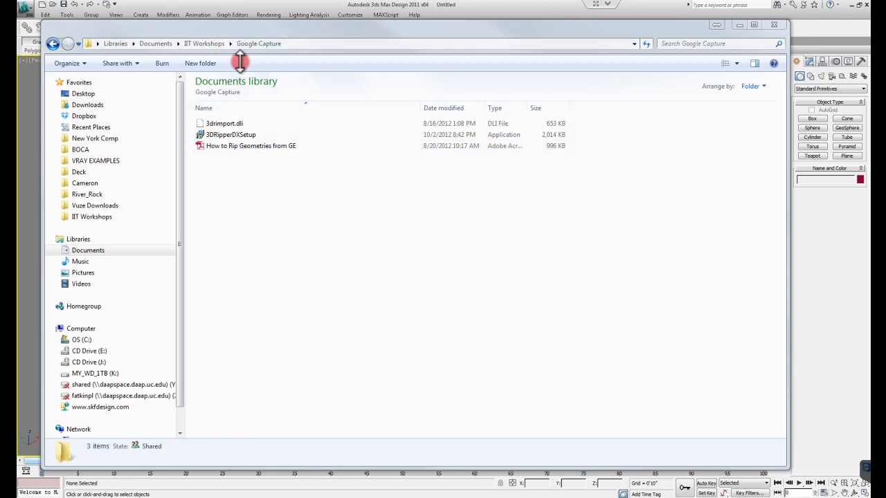
- Open the How to Rip Geometries from GE guide and resize its window to fit
double_click(225, 146)
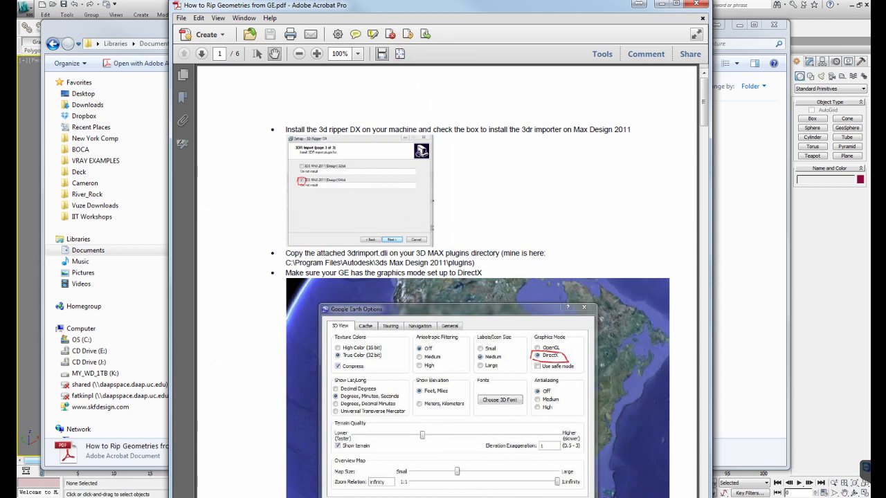
left_click_drag(461, 496, 461, 478)
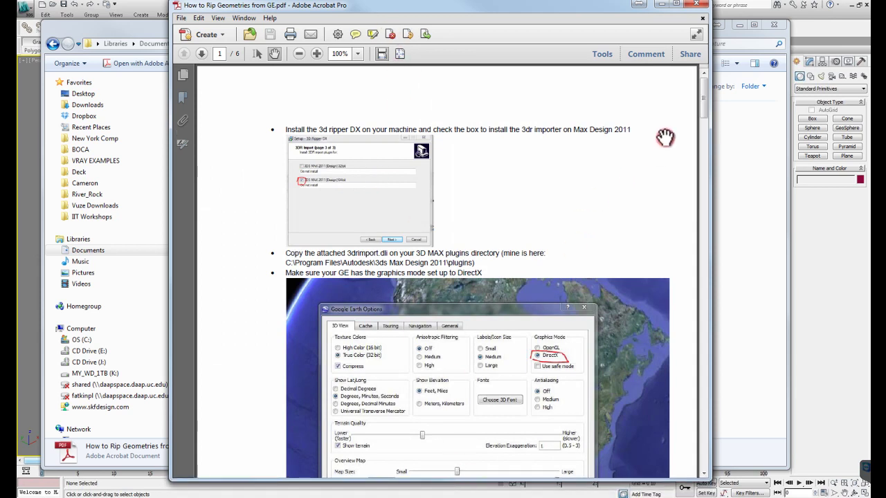
left_click_drag(704, 106, 709, 120)
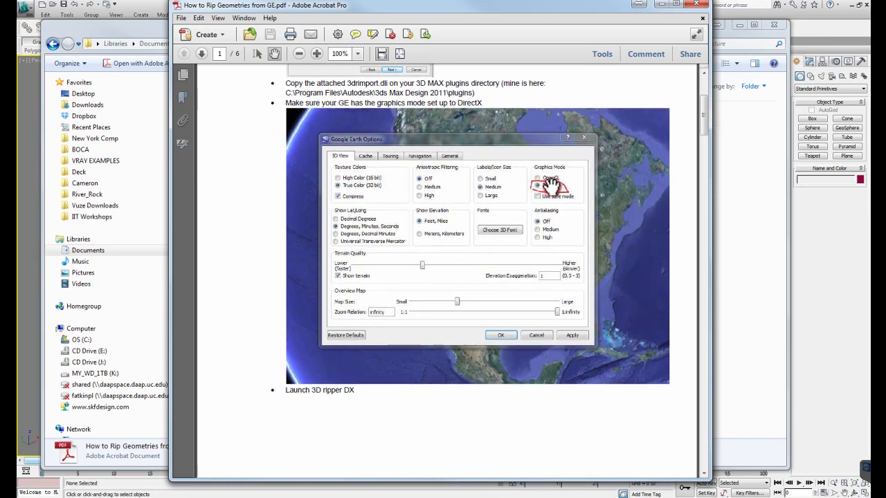
left_click_drag(703, 121, 703, 173)
left_click_drag(517, 332, 498, 305)
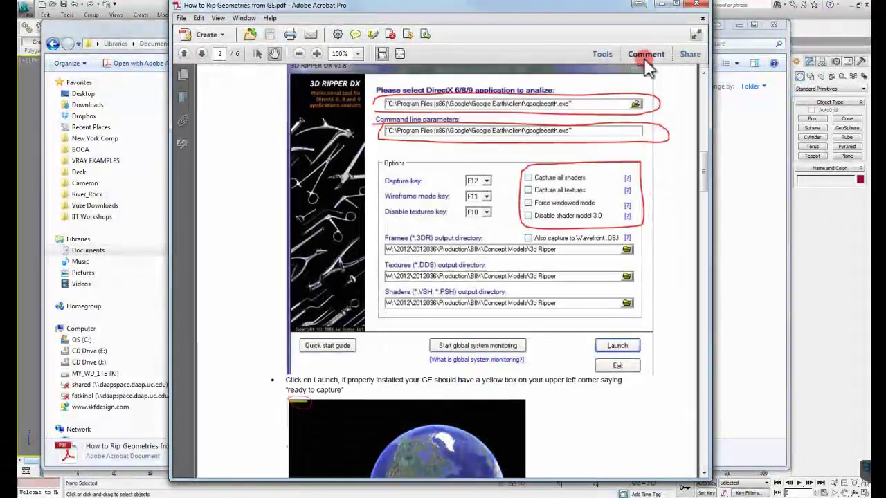
- Close the guide PDF, clear the folder selection and minimize the Google Capture window
left_click(694, 5)
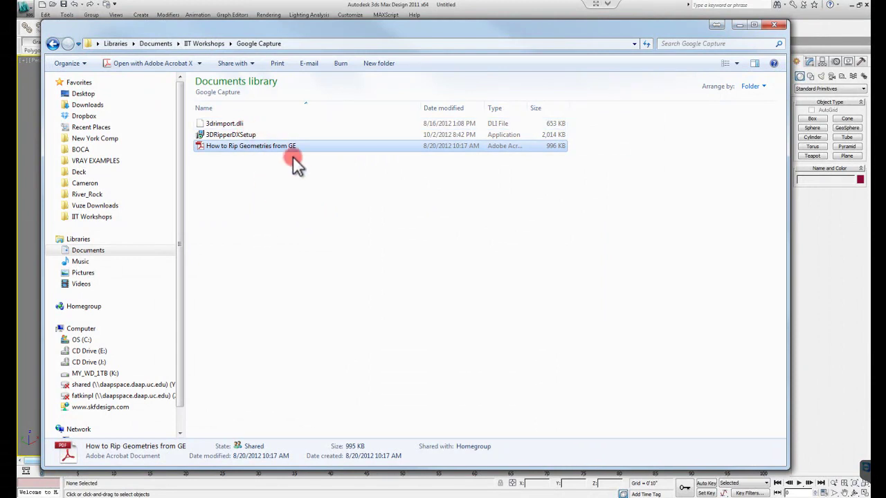
left_click(396, 198)
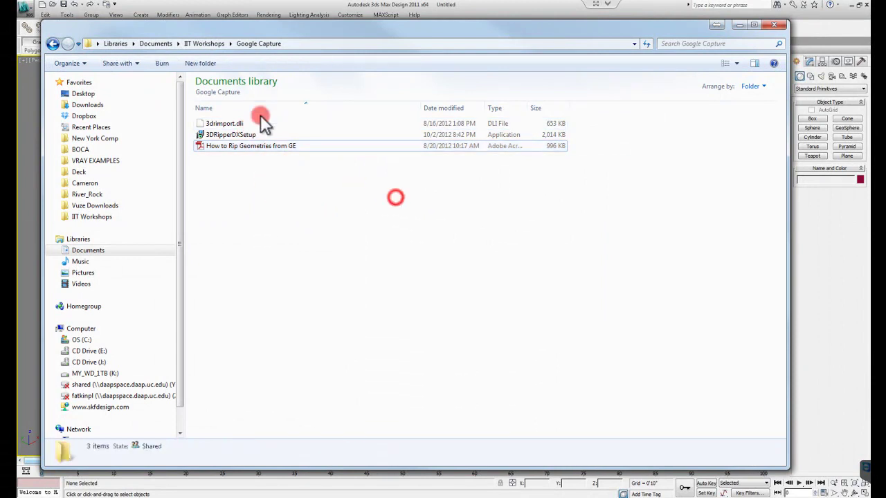
left_click(739, 25)
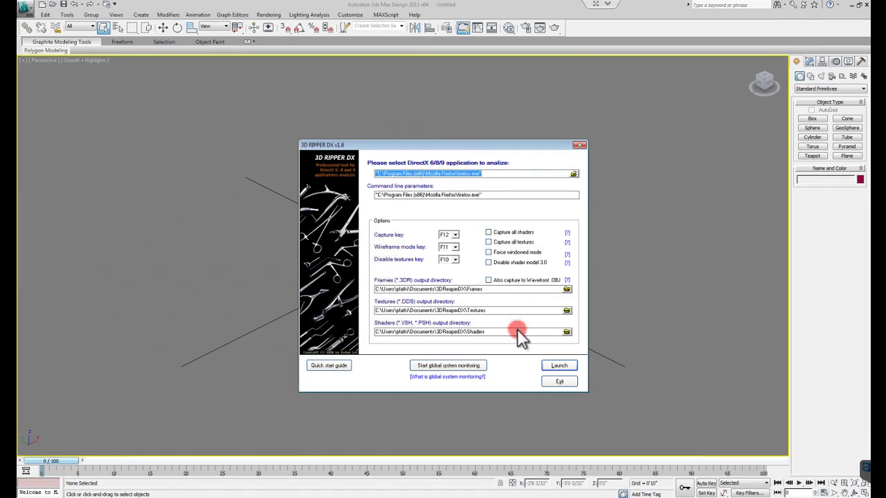
- Set Program Files (x86)\Google\Google Earth\client\googleearth.exe as the application to capture
left_click(573, 175)
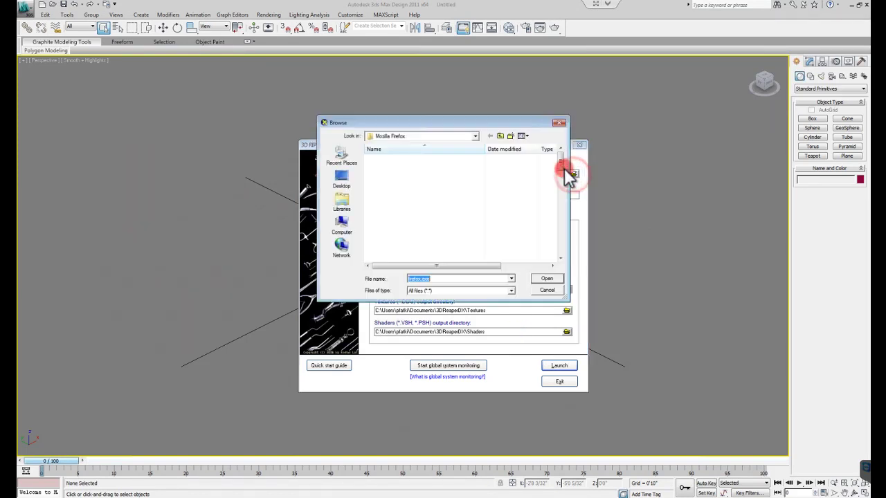
left_click(499, 136)
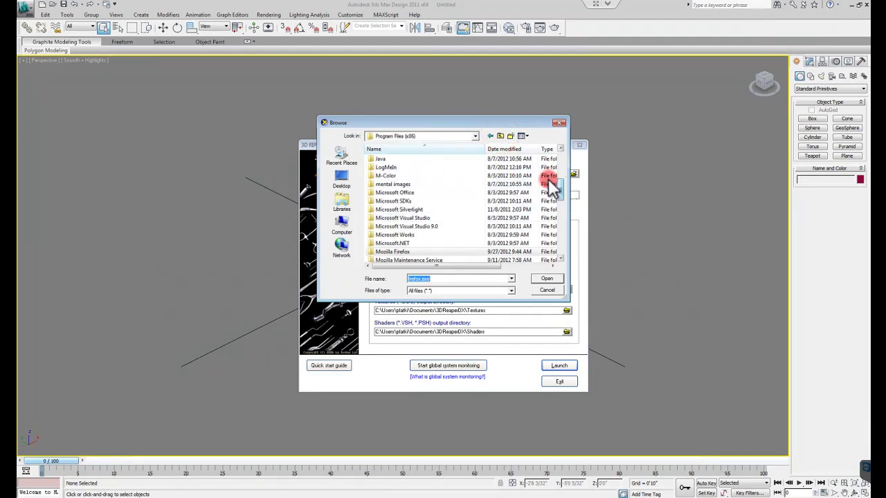
left_click(404, 200)
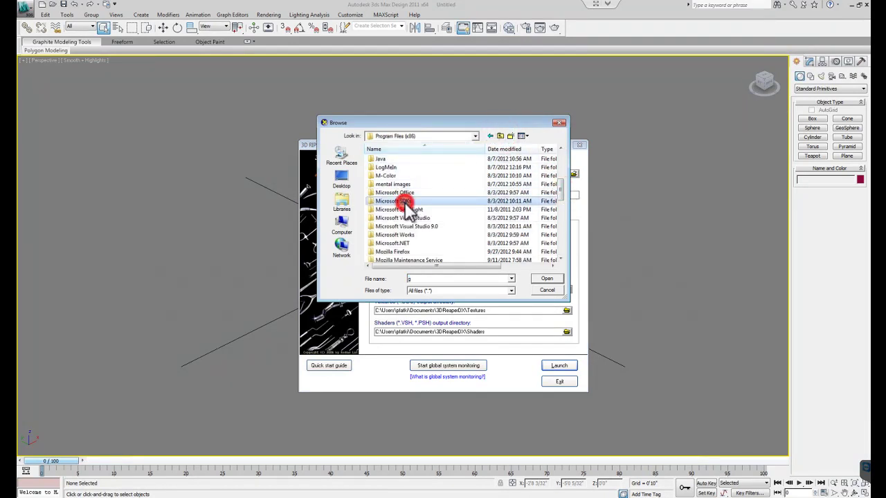
scroll(425, 177, "up", 3)
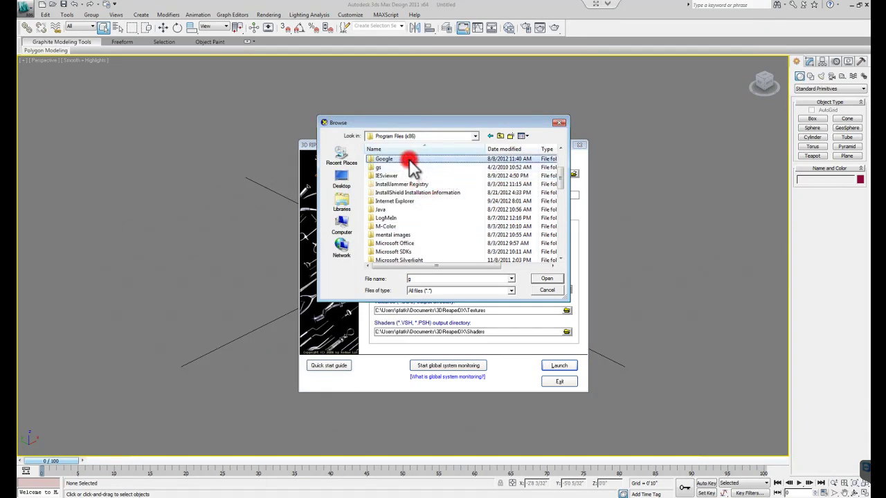
double_click(410, 160)
double_click(405, 175)
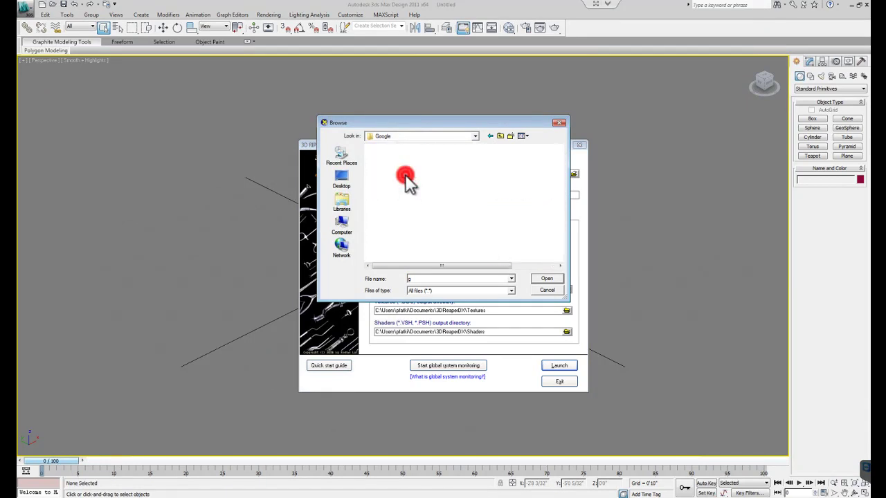
double_click(404, 159)
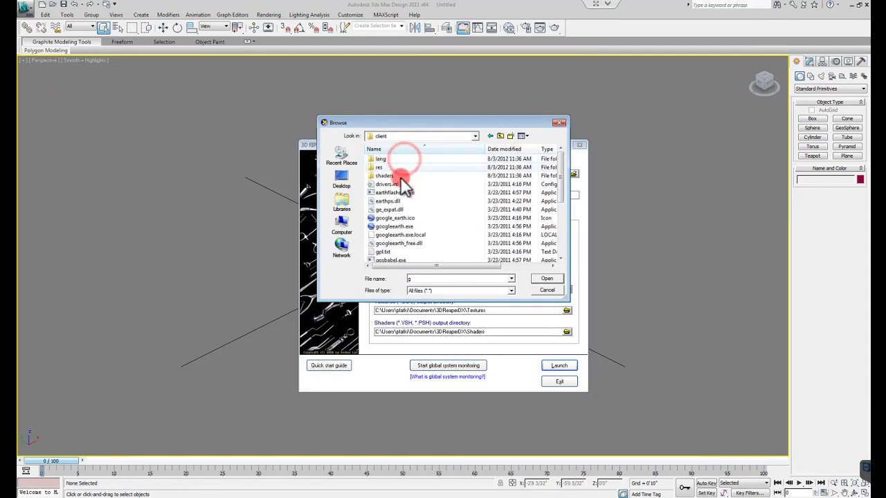
left_click(415, 257)
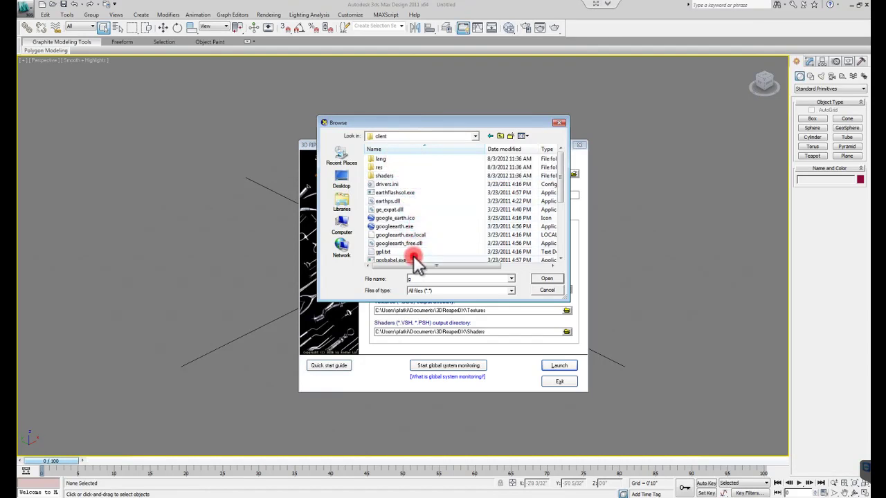
scroll(414, 257, "down", 1)
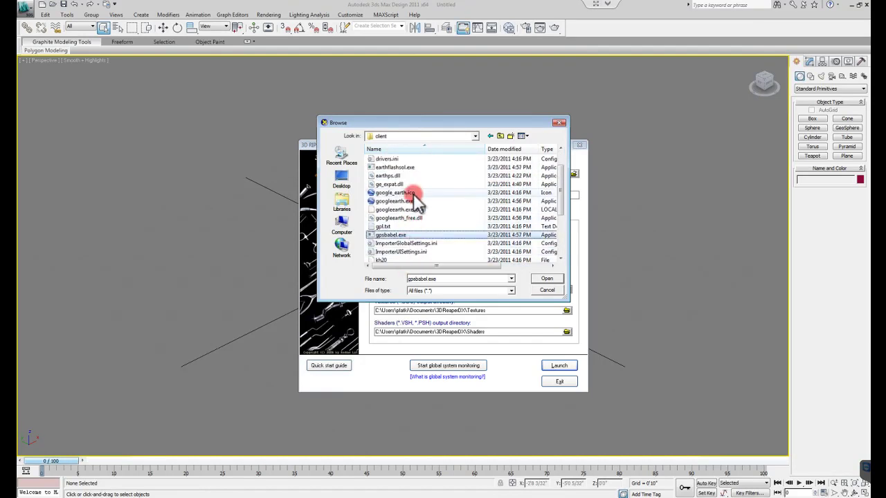
left_click(415, 201)
left_click(552, 279)
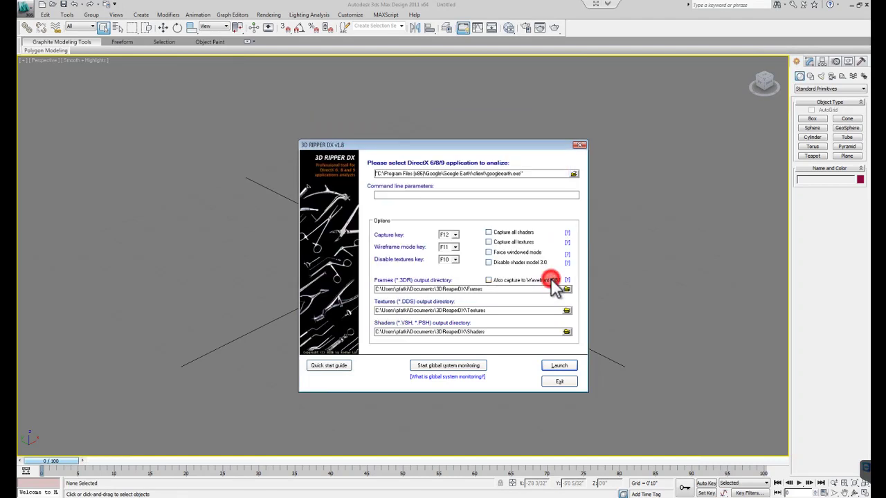
- Copy the googleearth.exe path into Command line parameters and launch Google Earth
left_click_drag(534, 173, 371, 173)
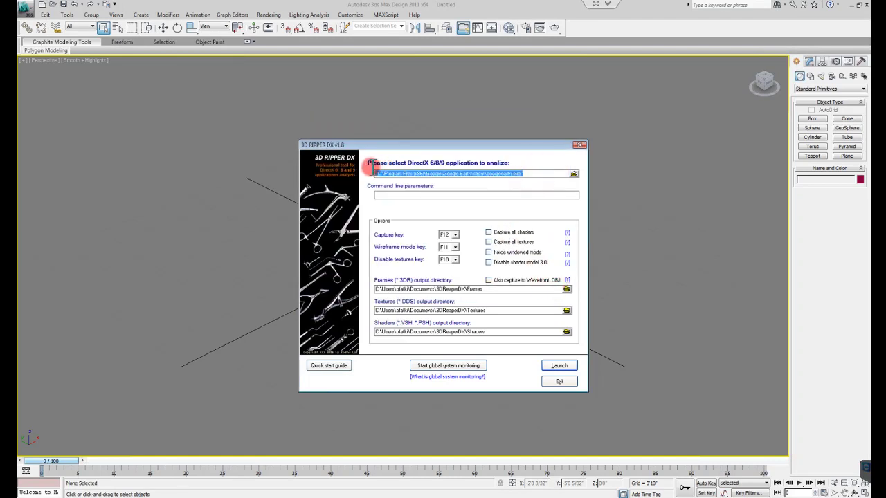
key("ctrl+c")
left_click(402, 194)
key("ctrl+v")
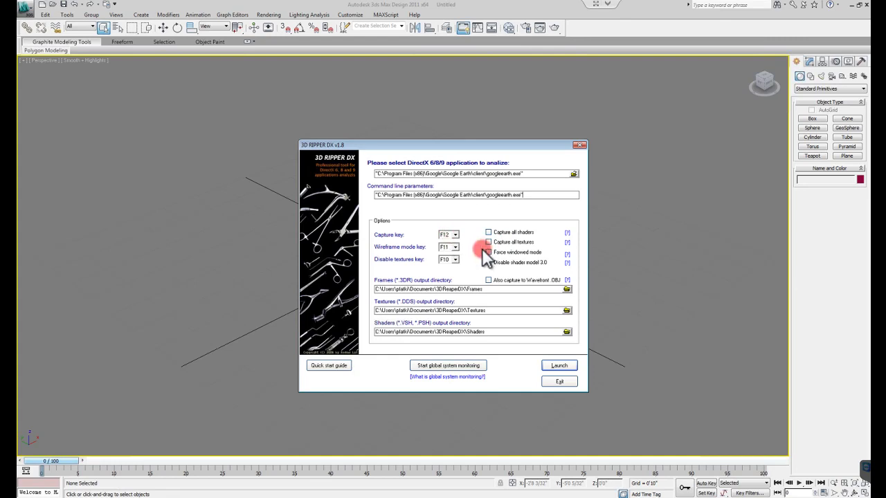
left_click(555, 364)
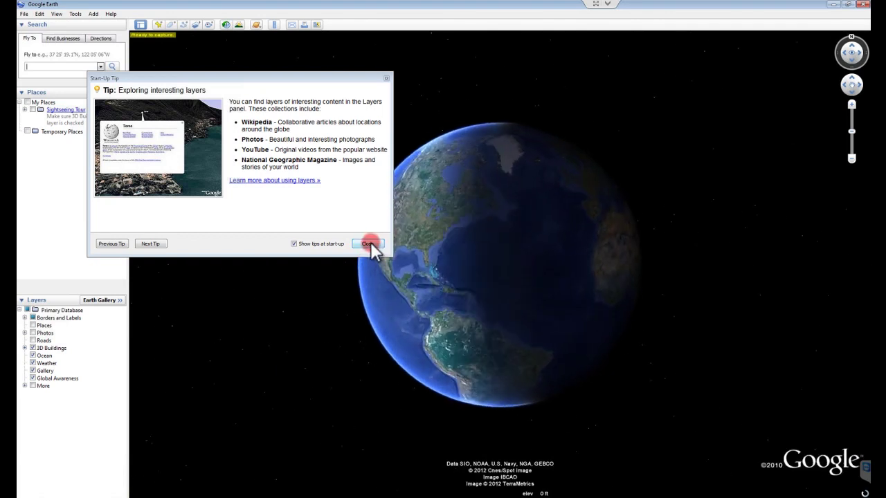
- Dismiss the start-up tip, fly to 'chicago il', and turn on the 3D Buildings layer
left_click(368, 245)
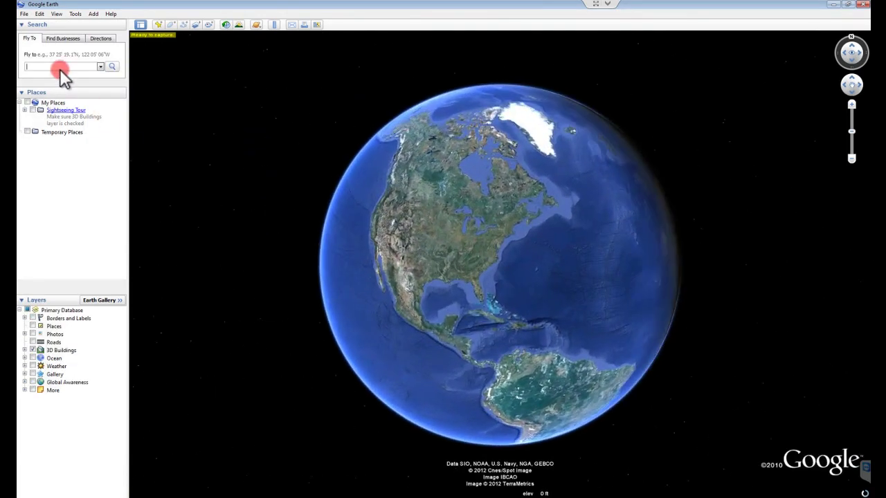
type("chicago")
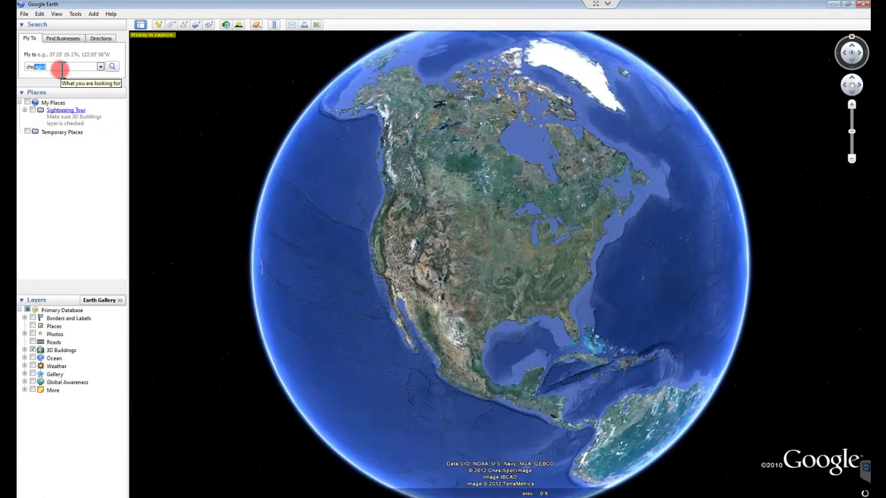
type(" il")
key("Return")
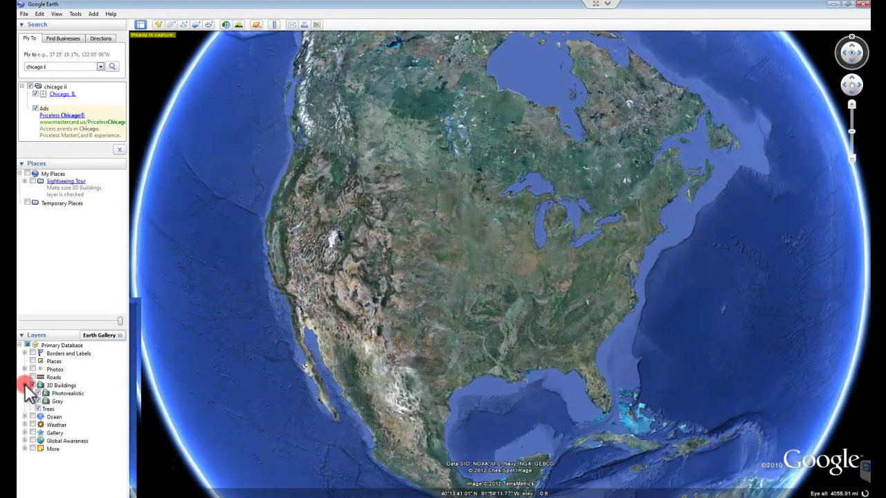
left_click(33, 386)
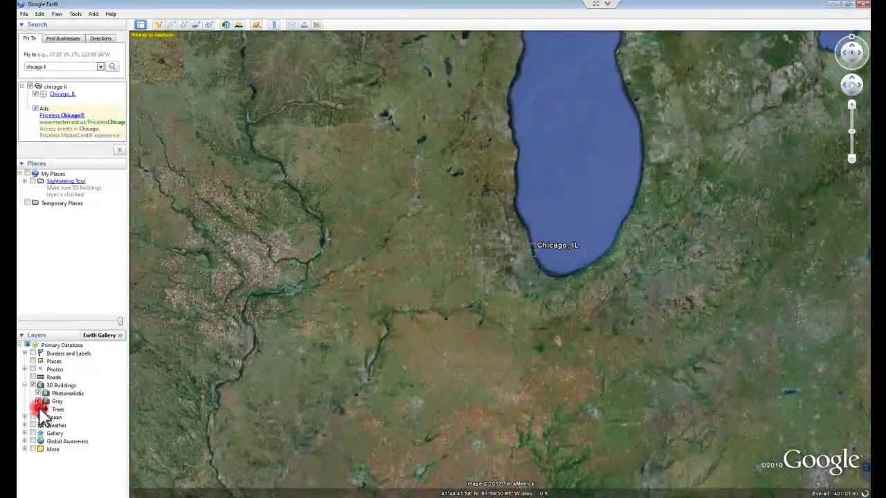
left_click(57, 408)
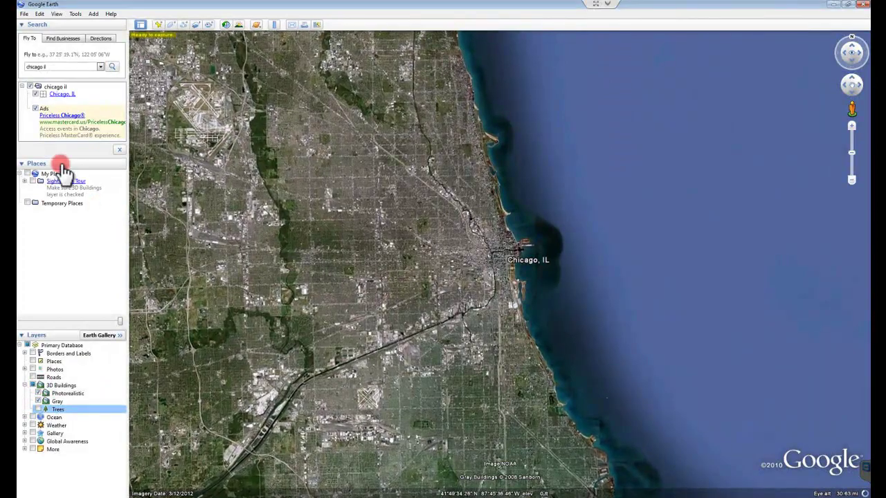
- Select the Chicago, IL result, pan to the downtown river area and zoom to about 2728 ft
left_click(35, 93)
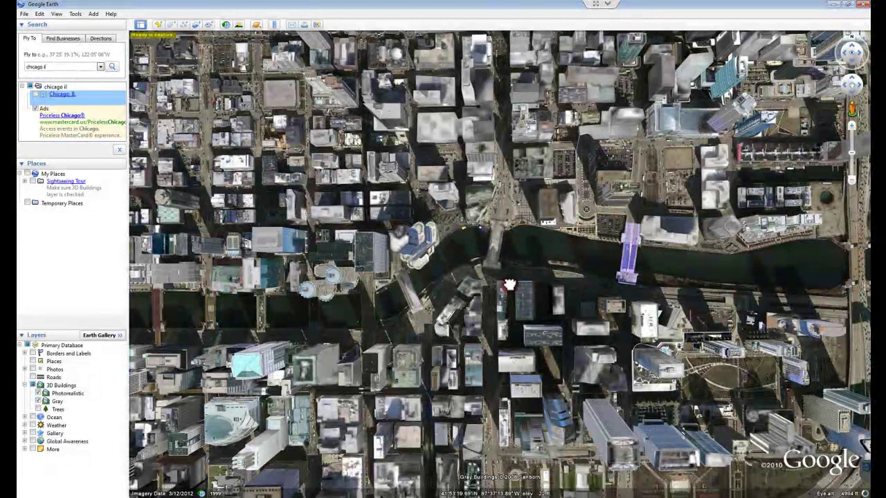
left_click_drag(508, 284, 230, 310)
scroll(406, 216, "up", 2)
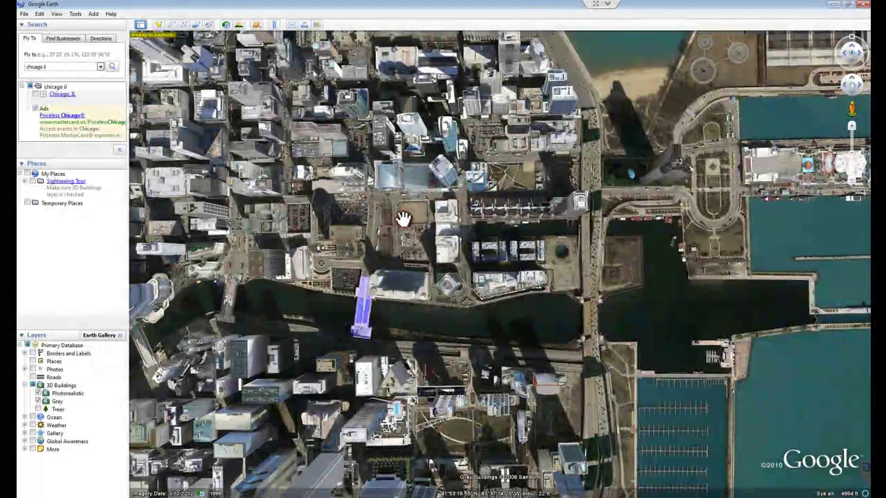
scroll(396, 221, "up", 2)
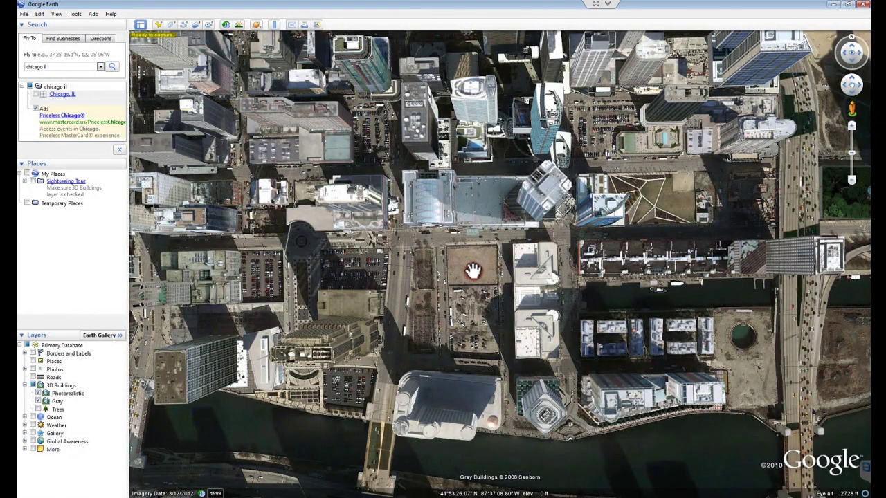
- Pan and zoom to about 2015 ft eye altitude with the empty lot centred
left_click_drag(473, 268, 472, 267)
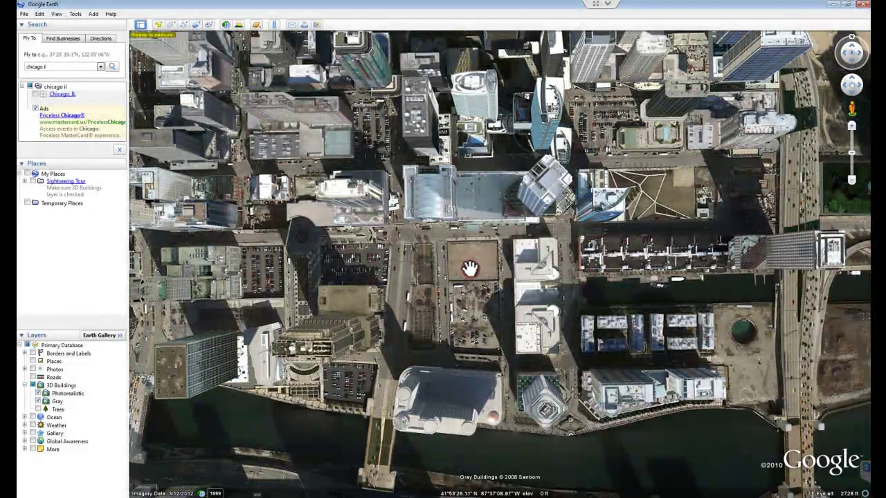
scroll(181, 54, "down", 4)
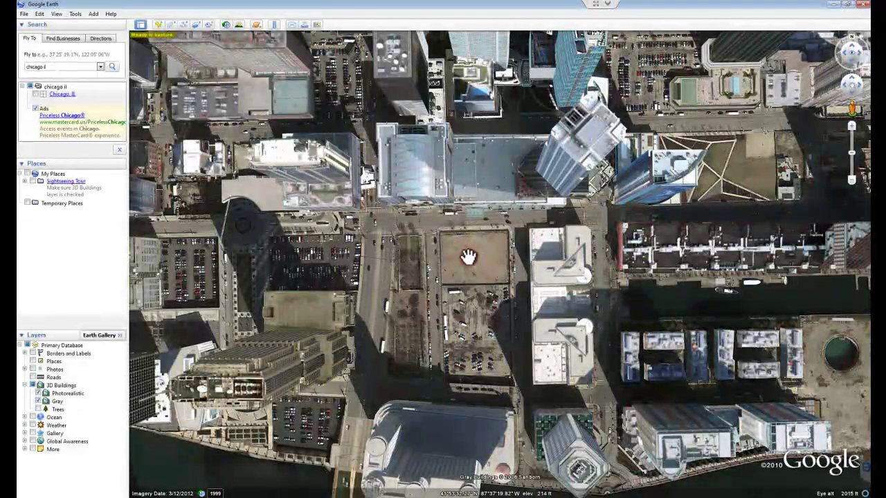
left_click_drag(481, 261, 484, 258)
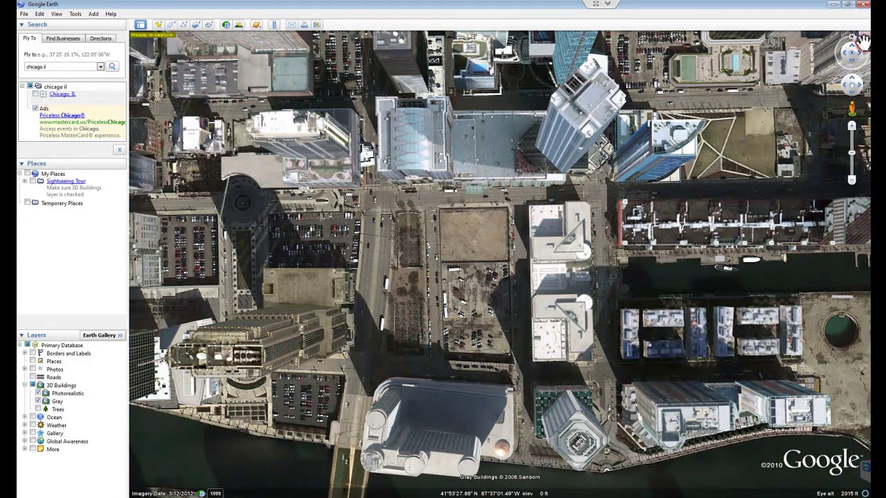
- Minimize Google Earth and start an Import in 3ds Max, browsing to the C: drive
left_click(834, 6)
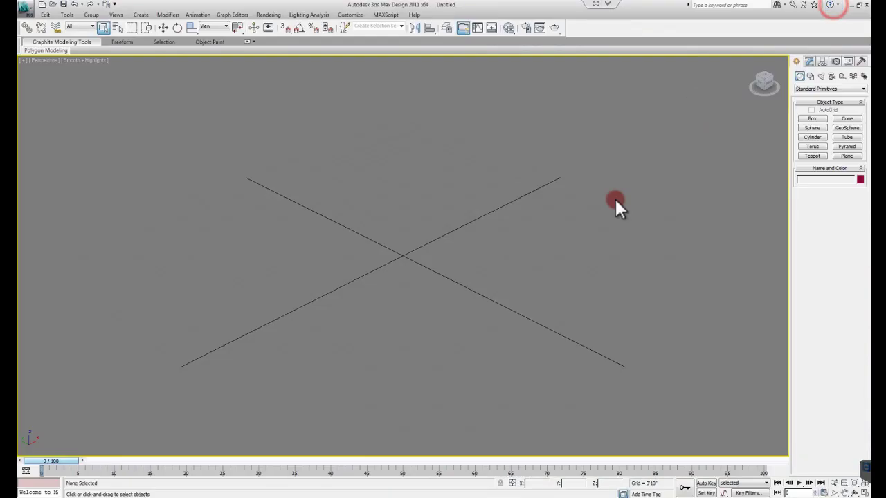
left_click(25, 9)
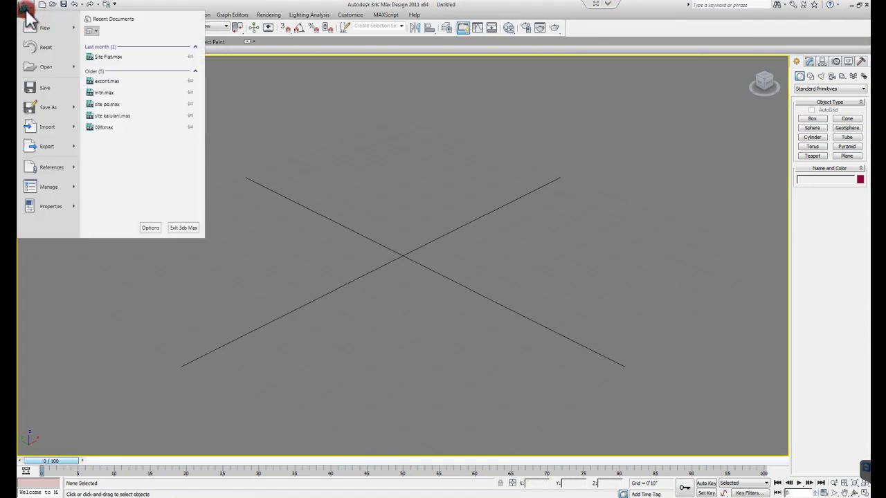
left_click(52, 127)
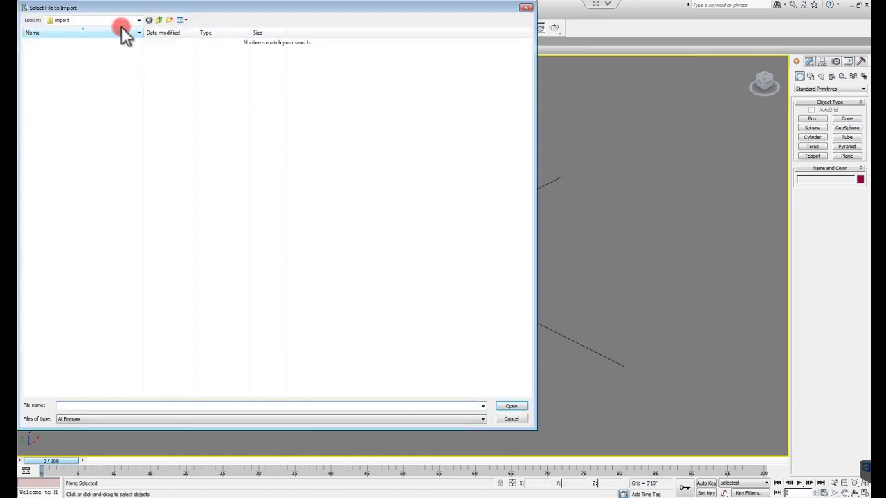
left_click(121, 24)
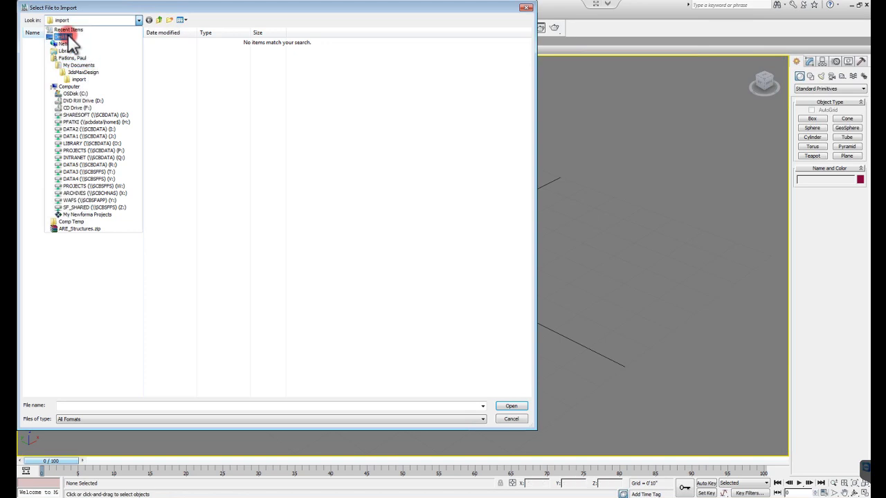
left_click(67, 35)
double_click(65, 61)
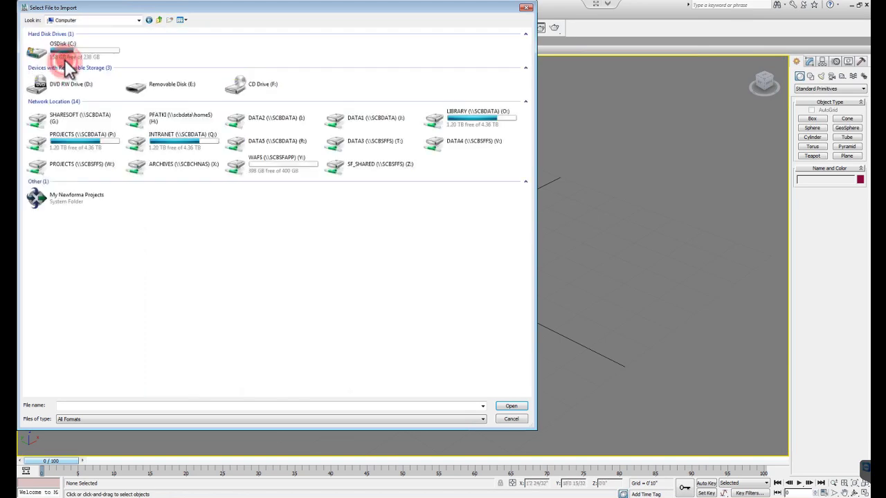
double_click(66, 57)
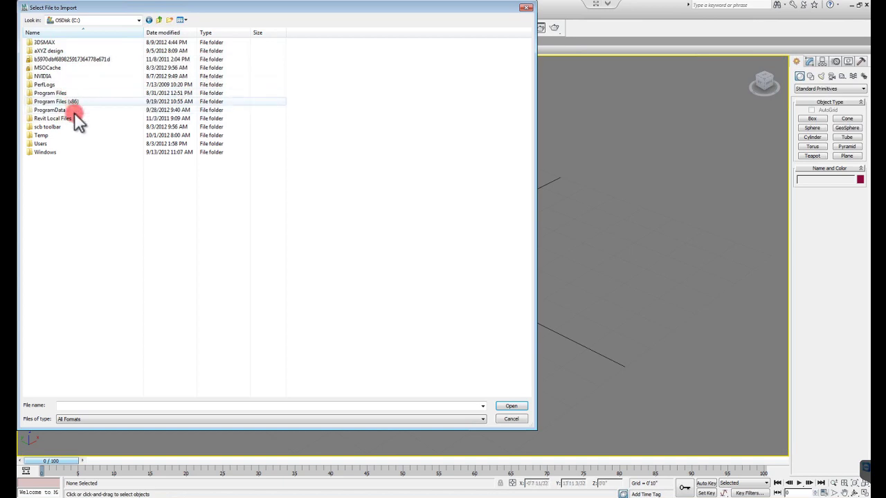
- Open frame_09.10.2012_22.01.40.3dr from My Documents\3DReaperDX\Frames for import
left_click(85, 21)
left_click(81, 65)
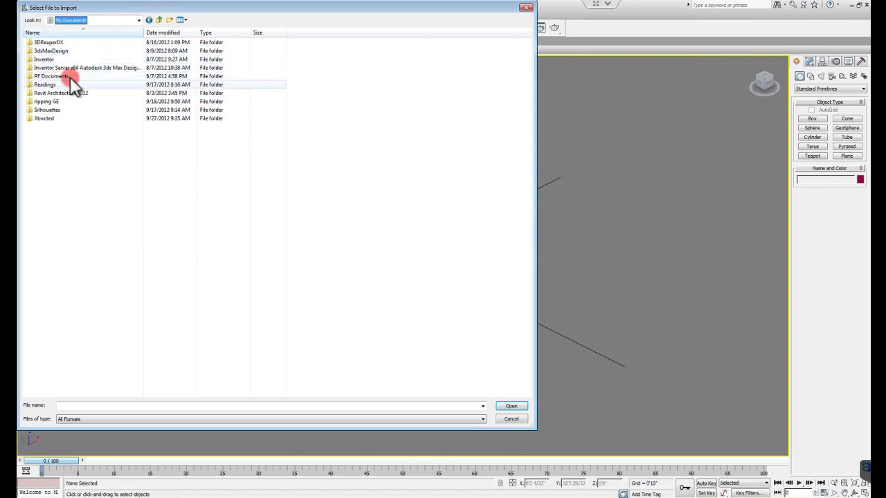
double_click(60, 42)
double_click(59, 42)
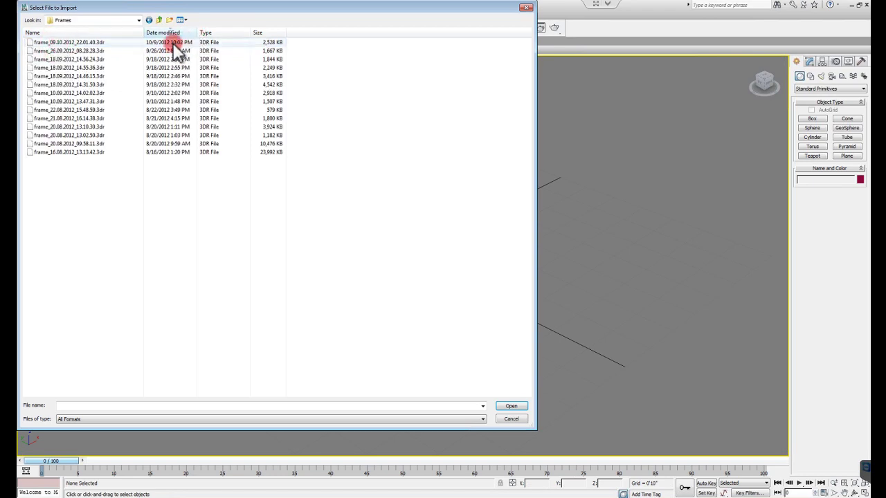
left_click(173, 42)
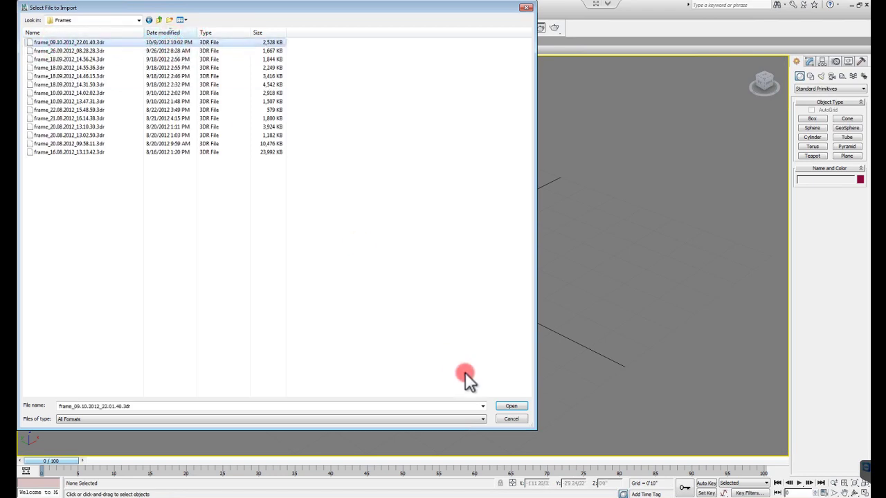
left_click(519, 405)
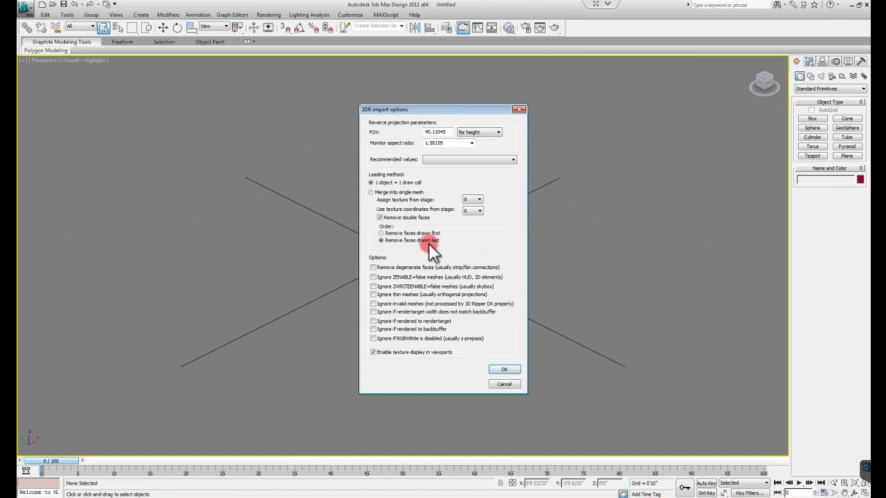
- Accept the default 3DR import options with OK
left_click(509, 368)
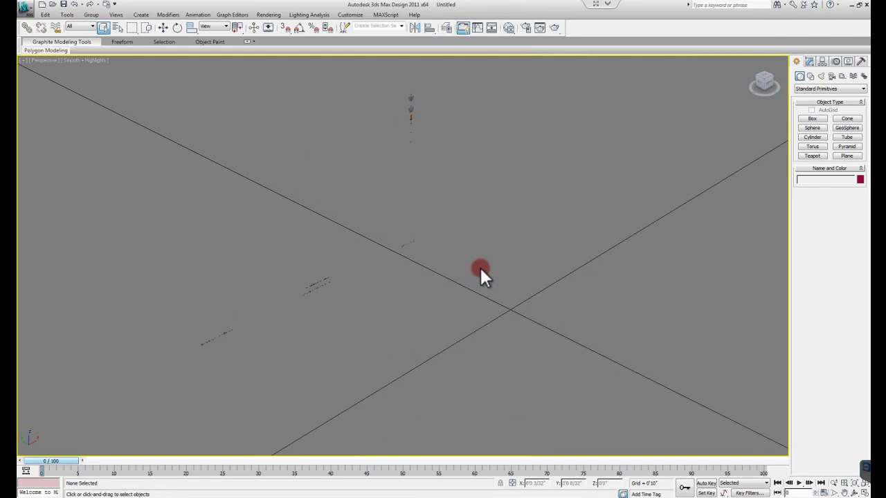
- Switch to wireframe and delete the 29 stray imported objects
key("F3")
middle_click_drag(379, 291, 283, 107)
left_click_drag(289, 190, 431, 408)
key("Delete")
- Select the remaining 535 objects and group them as Group001
middle_click_drag(470, 300, 422, 257, "alt")
left_click_drag(368, 145, 536, 306)
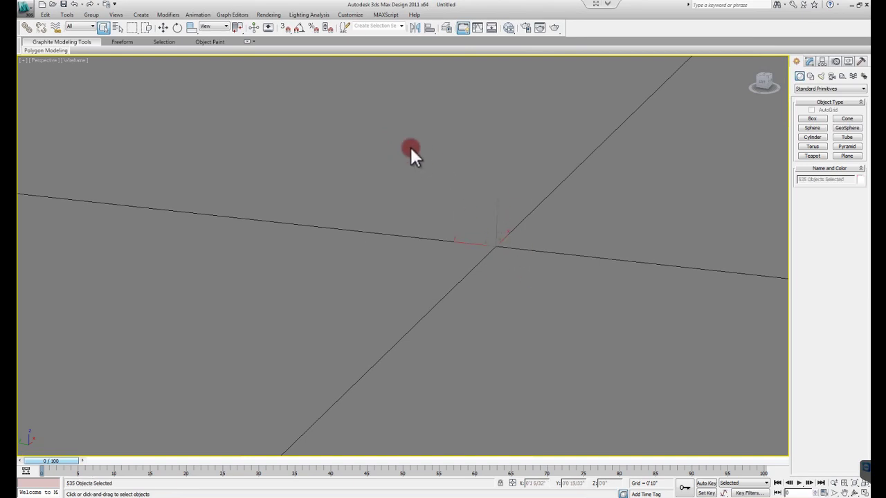
left_click_drag(379, 141, 575, 356)
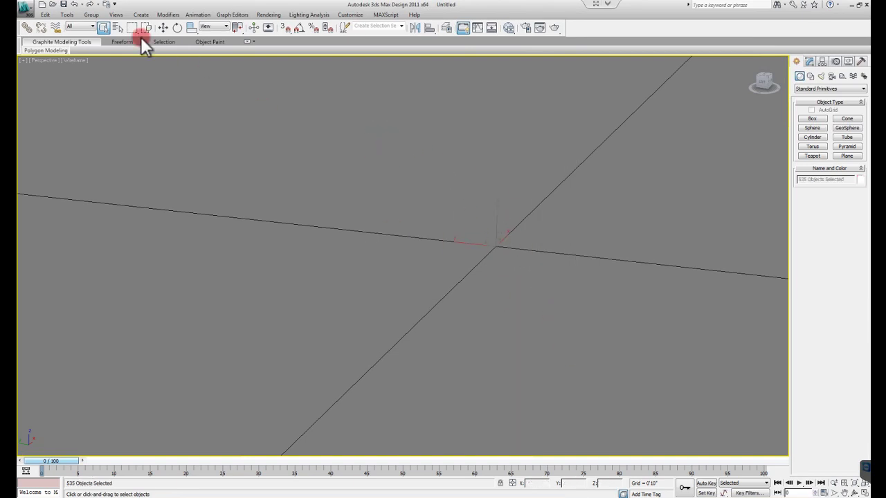
left_click(90, 15)
left_click(93, 24)
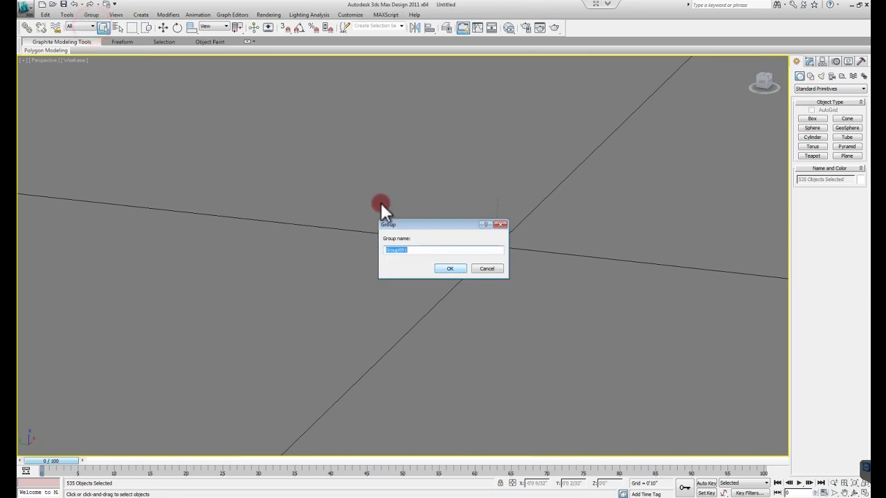
left_click(448, 269)
middle_click_drag(417, 202, 401, 200)
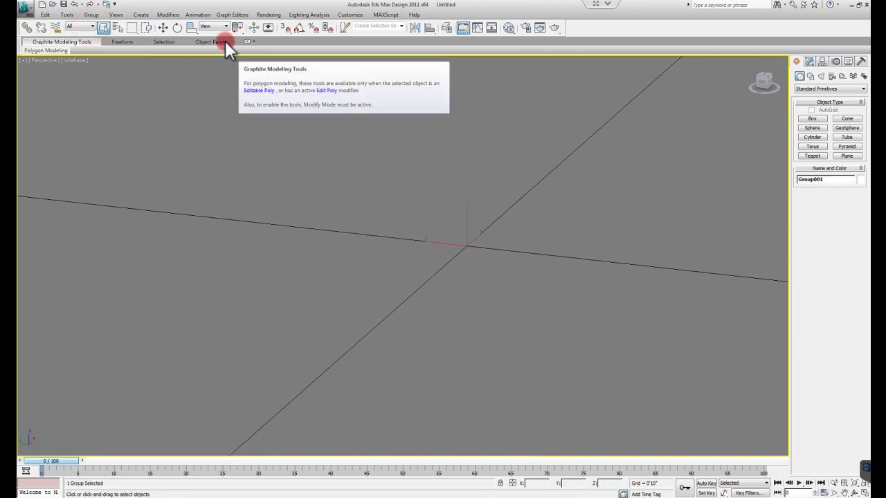
- Activate squash scaling and bring the Scale Transform Type-In window over the main viewport
left_click(194, 28)
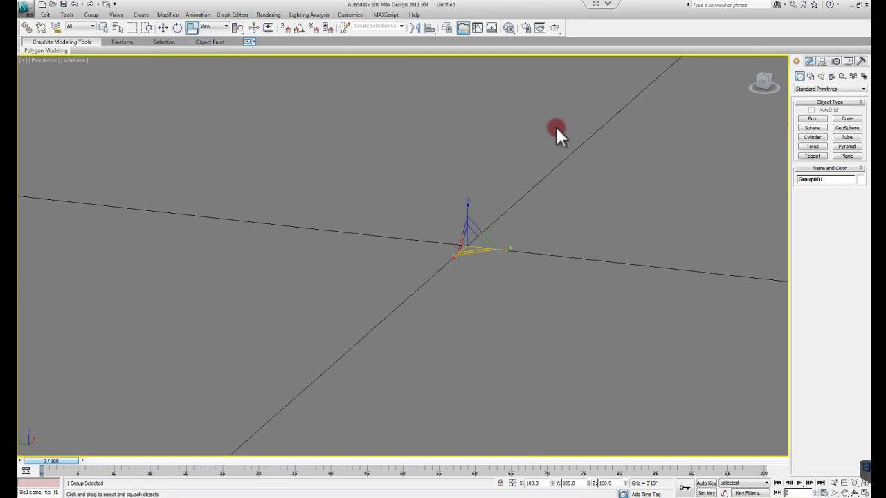
left_click(608, 4)
left_click(616, 7)
left_click(641, 44)
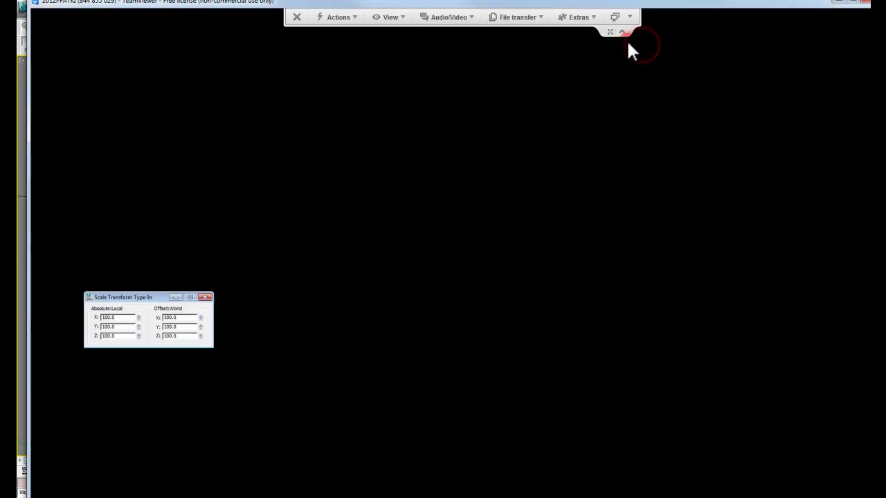
left_click(324, 10)
left_click_drag(152, 299, 48, 260)
left_click(634, 16)
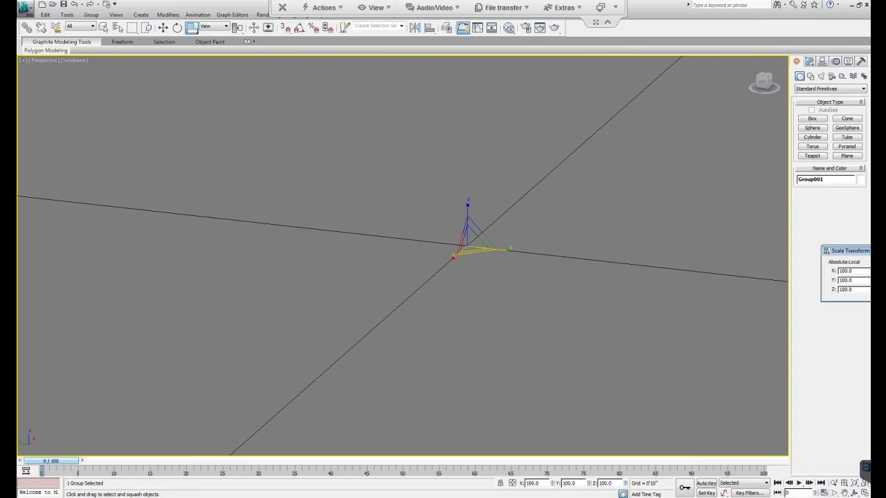
left_click(868, 196)
left_click_drag(853, 250, 590, 118)
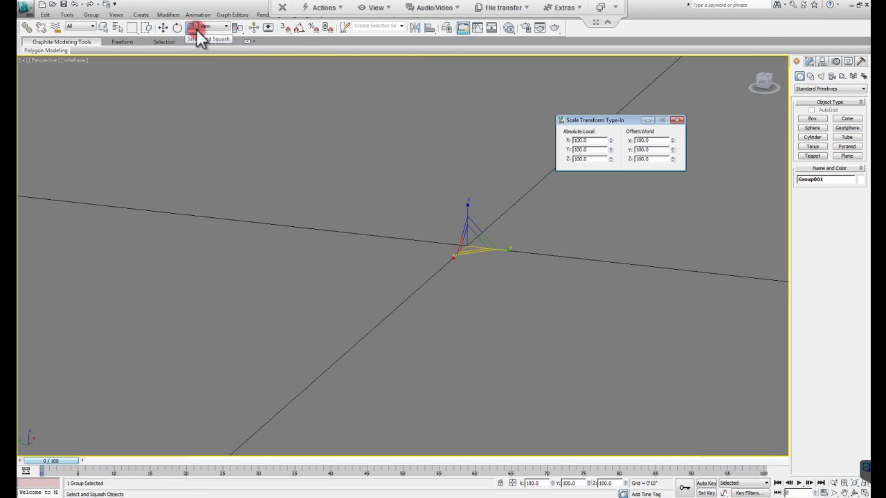
- Set the reference coordinate system to World and choose Use Pivot Point Center
left_click(220, 28)
mouse_move(220, 30)
left_mouse_down()
mouse_move(221, 69)
mouse_move(218, 36)
mouse_move(216, 45)
left_mouse_up()
left_click(234, 27)
left_click_drag(242, 30, 241, 56)
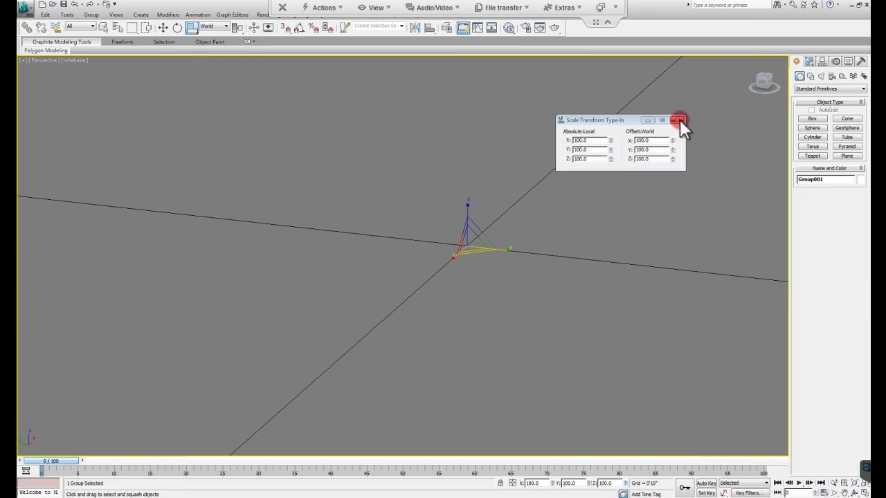
middle_click_drag(422, 176, 420, 177)
key("e")
key("r")
middle_click_drag(551, 215, 510, 220)
scroll(506, 231, "up", 3)
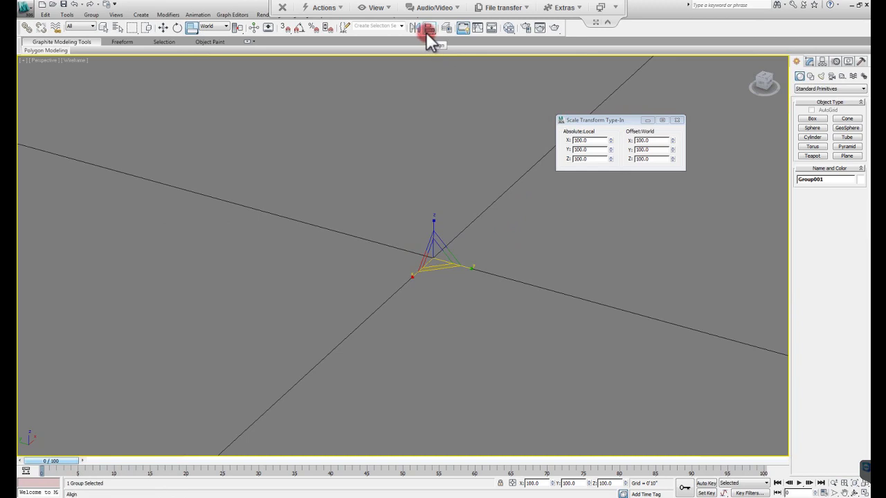
- Switch to uniform scaling and apply offset scales of 100000, 100000 and 25680 percent to Group001
left_click(193, 29)
left_click_drag(196, 38, 198, 43)
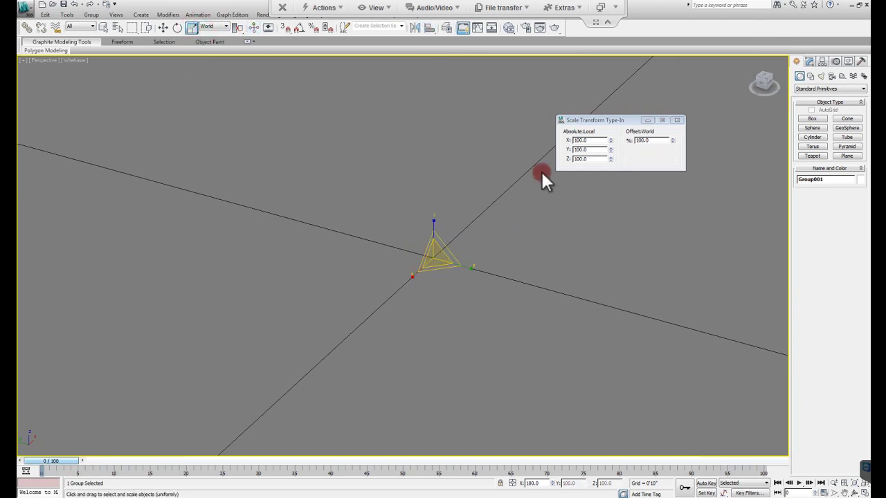
double_click(652, 140)
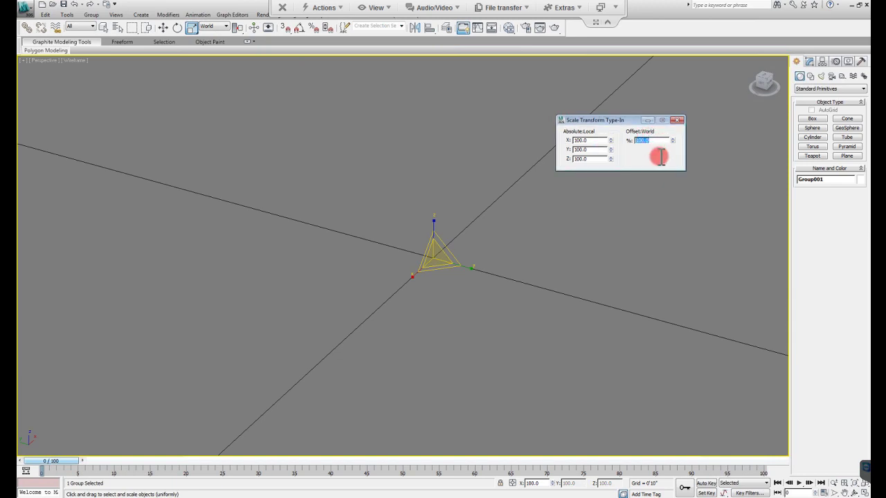
type("8")
type("00000")
key("Return")
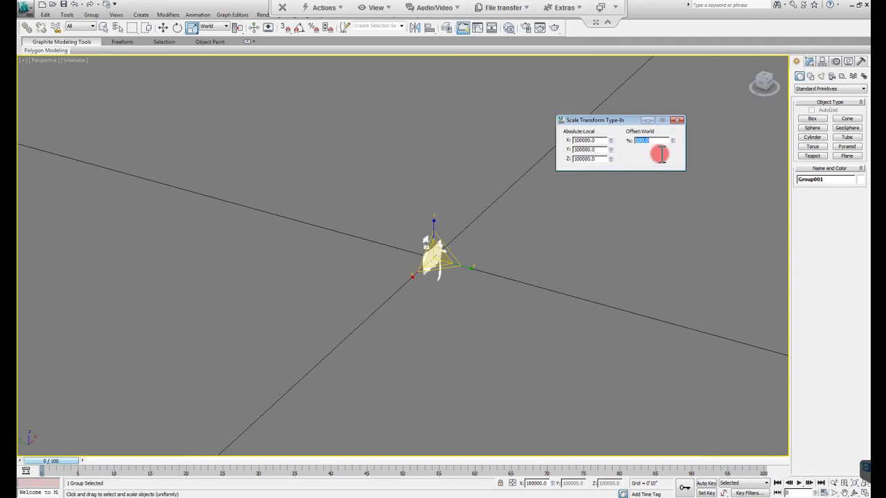
type("100000")
key("Return")
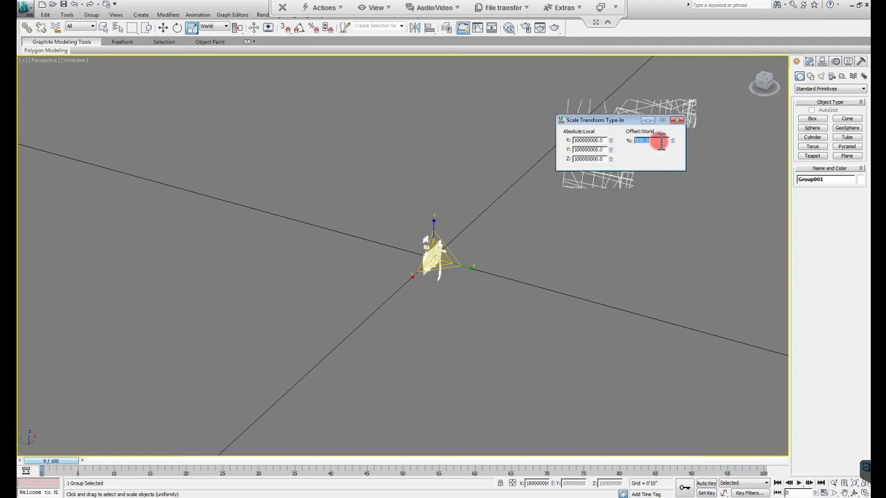
type("25680")
key("Return")
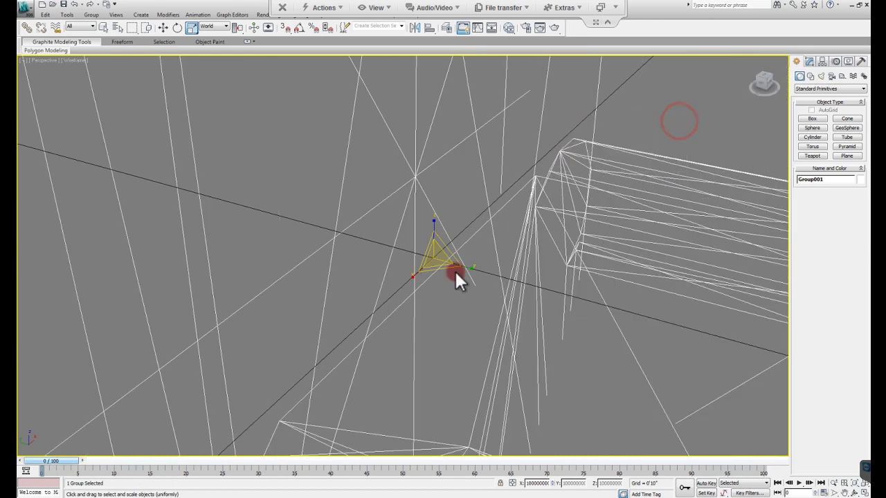
left_click_drag(455, 271, 407, 239)
- Rotate Group001 by -90° about X in the Rotate Type-In so the block lies flat
key("e")
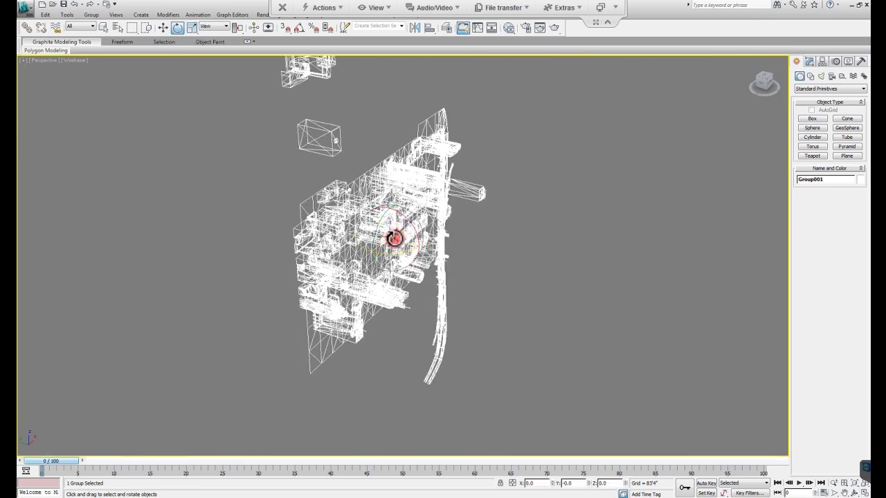
right_click(176, 28)
double_click(644, 141)
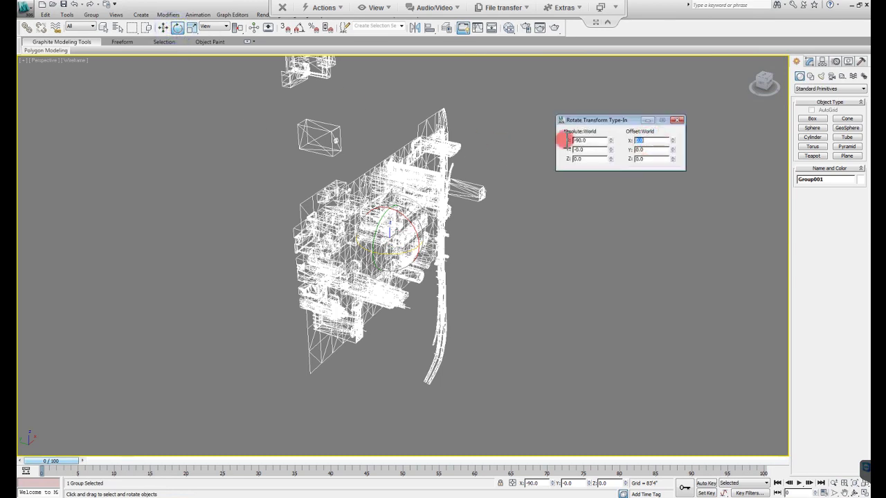
left_click(678, 119)
left_click(524, 179)
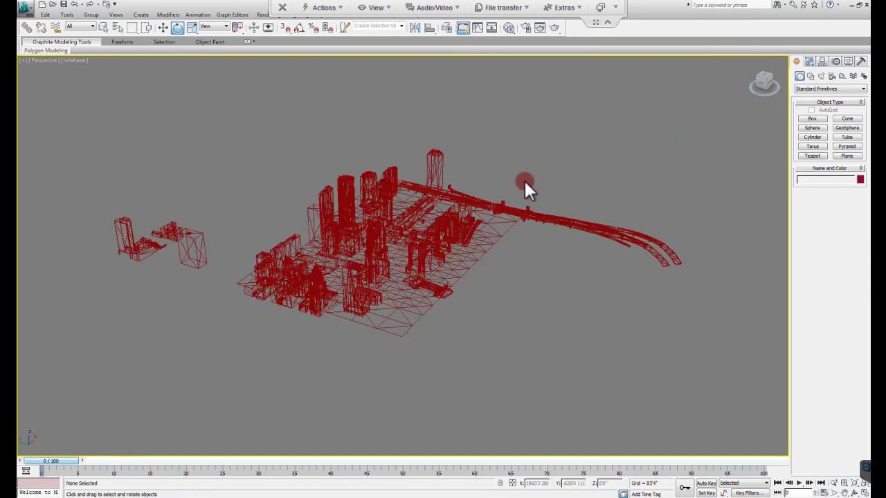
- Switch the viewport to Smooth + Highlights and look over the textured city block
key("F3")
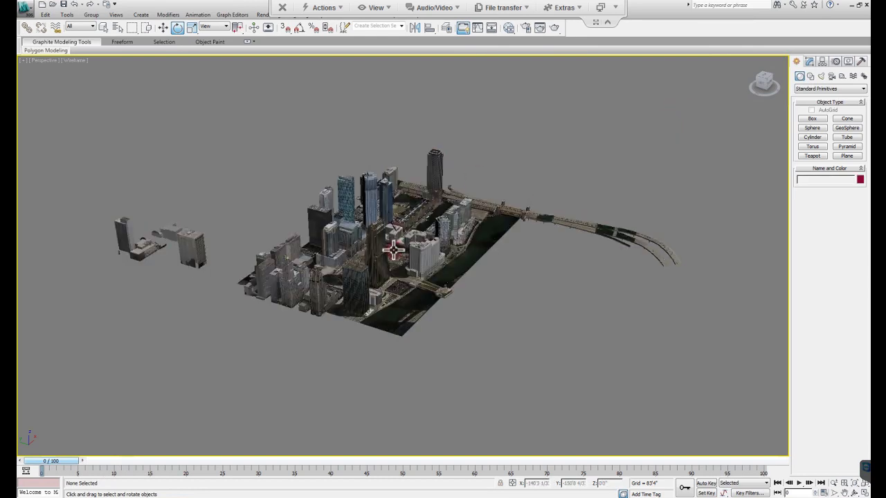
middle_click_drag(370, 262, 385, 268)
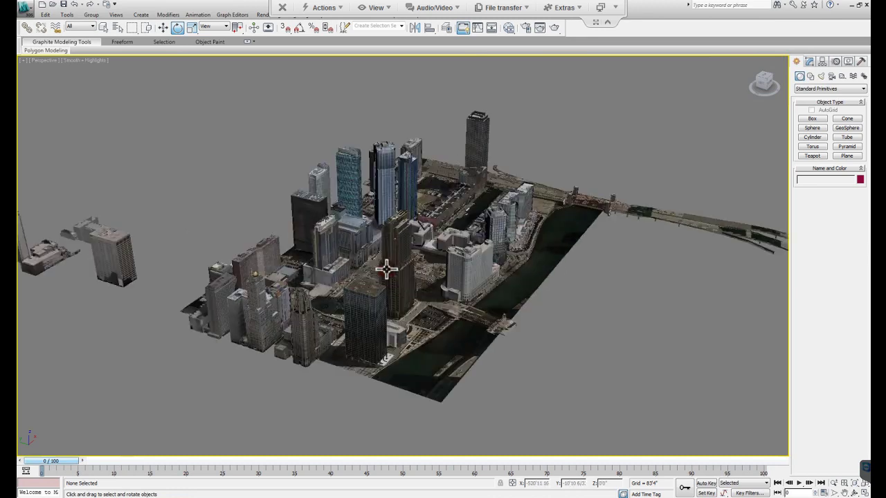
scroll(387, 267, "up", 6)
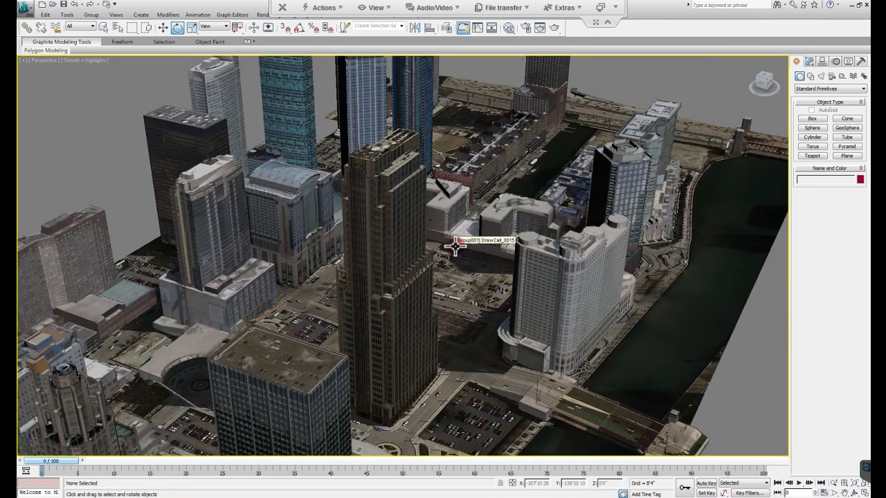
middle_click_drag(488, 256, 411, 259, "alt")
mouse_move(397, 225)
middle_mouse_down()
mouse_move(390, 208)
mouse_move(439, 218)
mouse_move(537, 214)
mouse_move(523, 234)
mouse_move(431, 229)
mouse_move(422, 200)
mouse_move(393, 220)
middle_mouse_up()
scroll(398, 215, "down", 4)
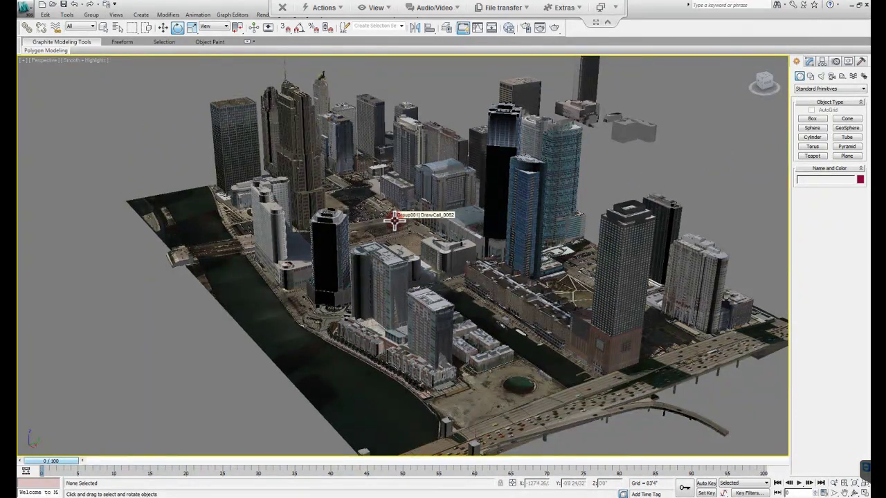
- Ungroup Group001 into its 535 separate objects
middle_click_drag(407, 214, 412, 207)
middle_click_drag(391, 242, 546, 68)
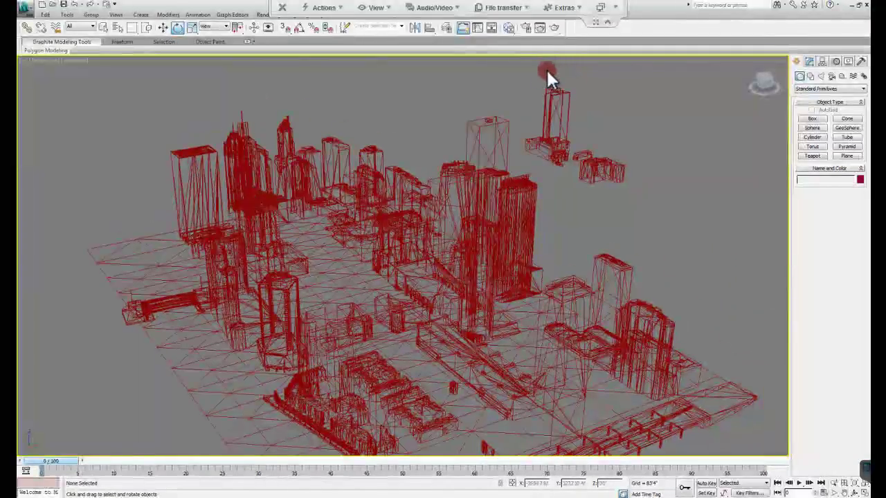
left_click(585, 172)
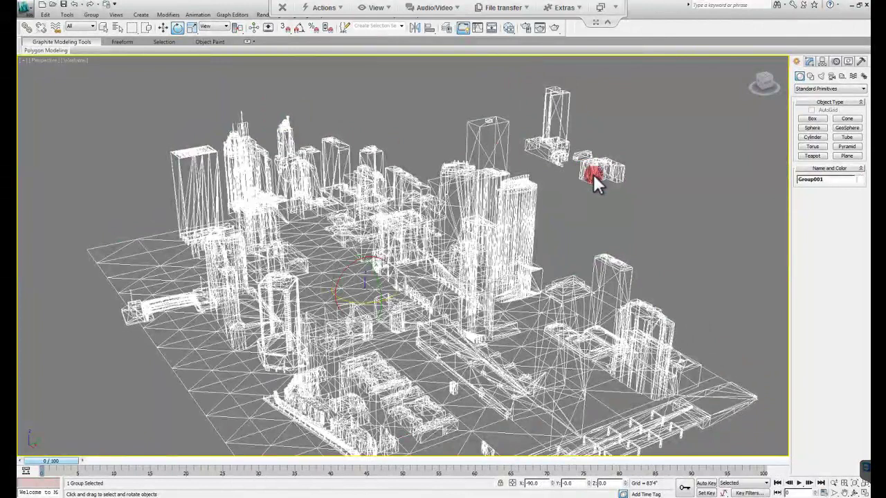
left_click(92, 14)
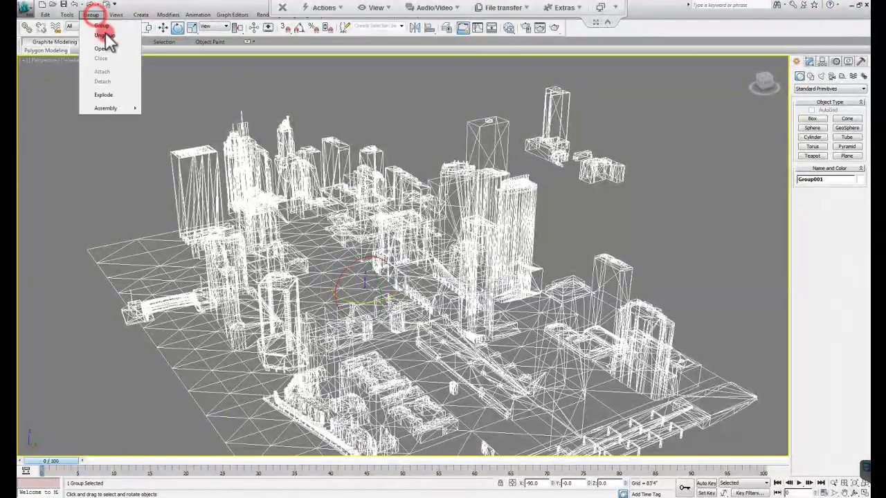
left_click(108, 39)
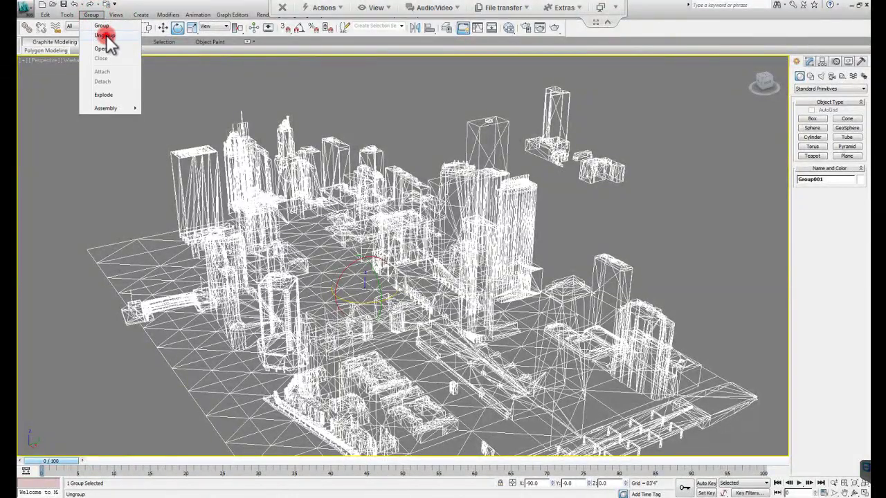
- Delete the small stray pieces floating above the city block
left_click(527, 78)
left_click_drag(523, 76, 582, 171)
left_click(605, 191)
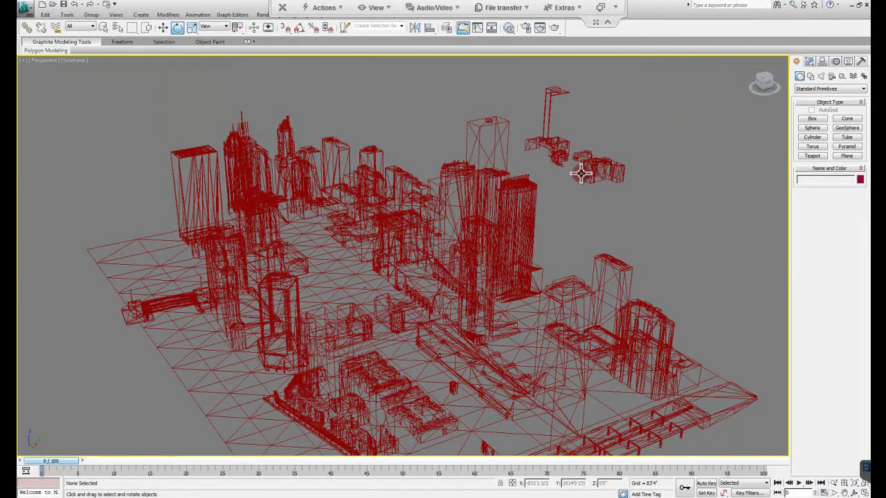
left_click_drag(549, 133, 547, 130)
key("Delete")
- Select the building DrawCall_0115
left_click(590, 167)
middle_click_drag(524, 179, 532, 162)
scroll(537, 164, "down", 3)
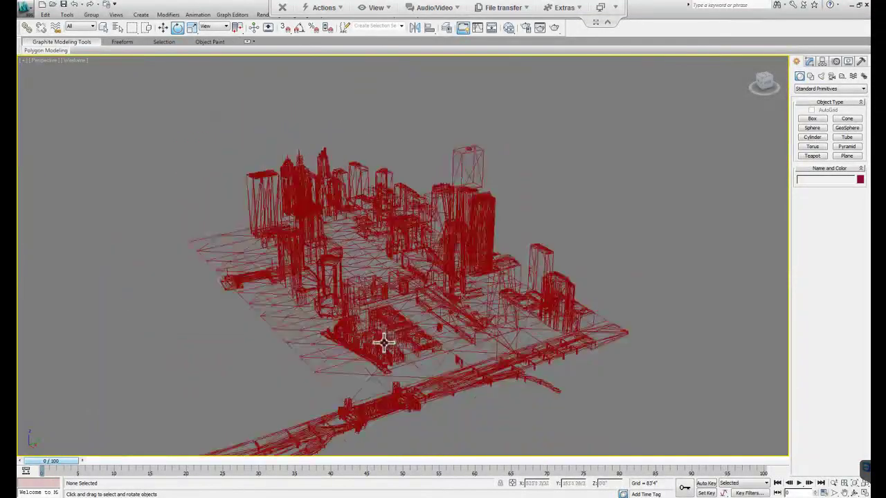
left_click(566, 286)
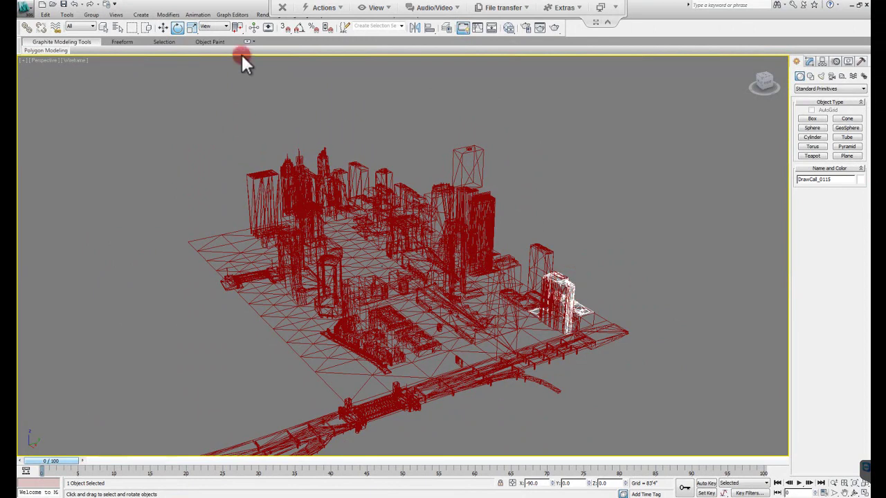
- Check DrawCall_0115's 100000000 scale, then apply Reset XForm to the selected building
right_click(191, 27)
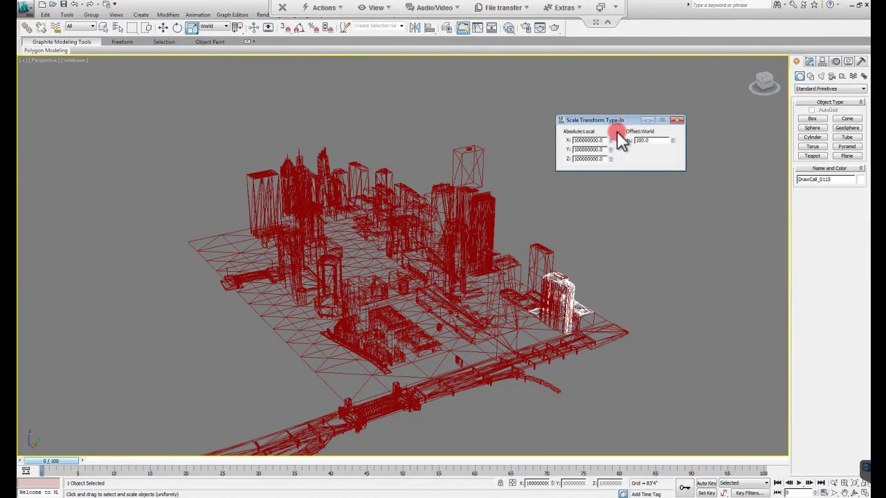
left_click(675, 121)
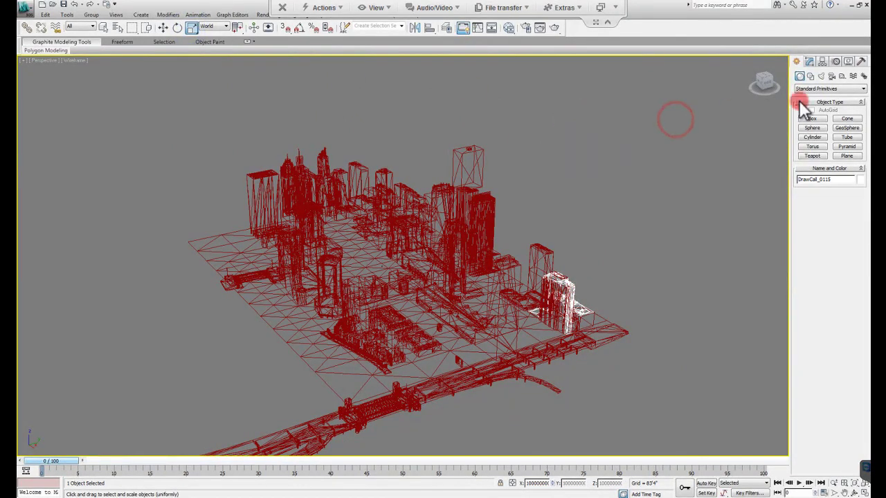
left_click(861, 61)
left_click(833, 167)
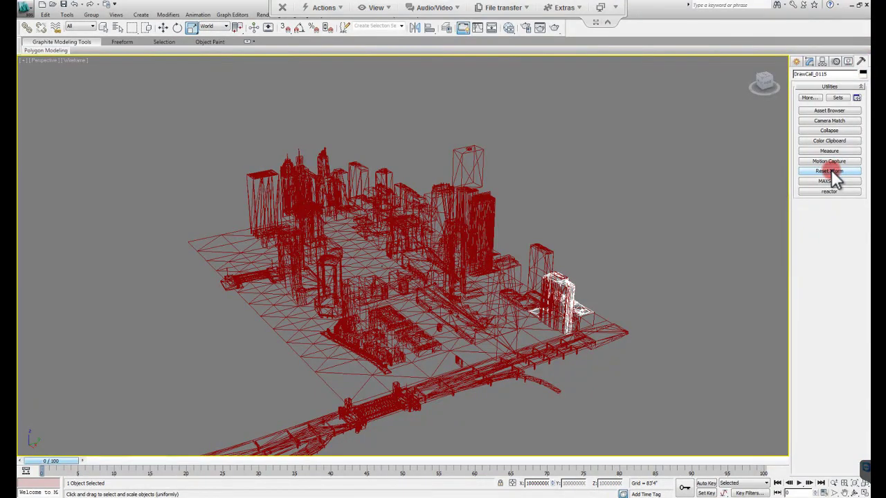
left_click(832, 221)
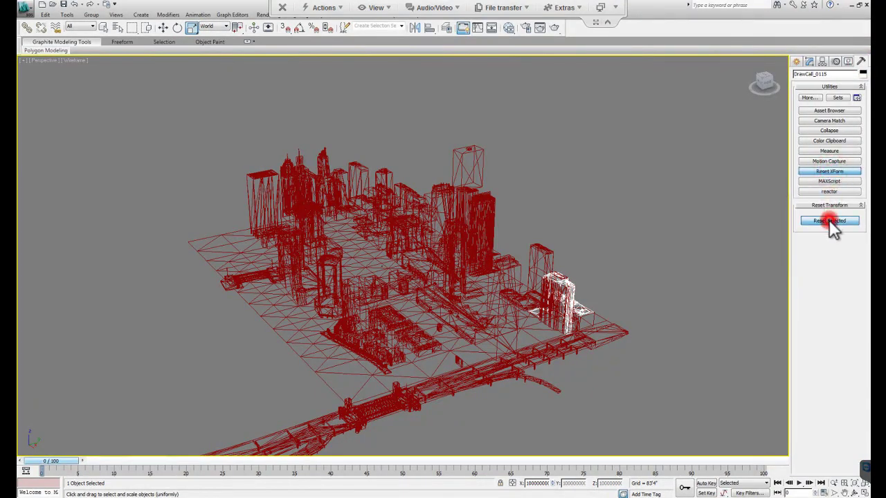
- Confirm in the Scale Type-In that DrawCall_0115's scale now reads 100
left_click(810, 62)
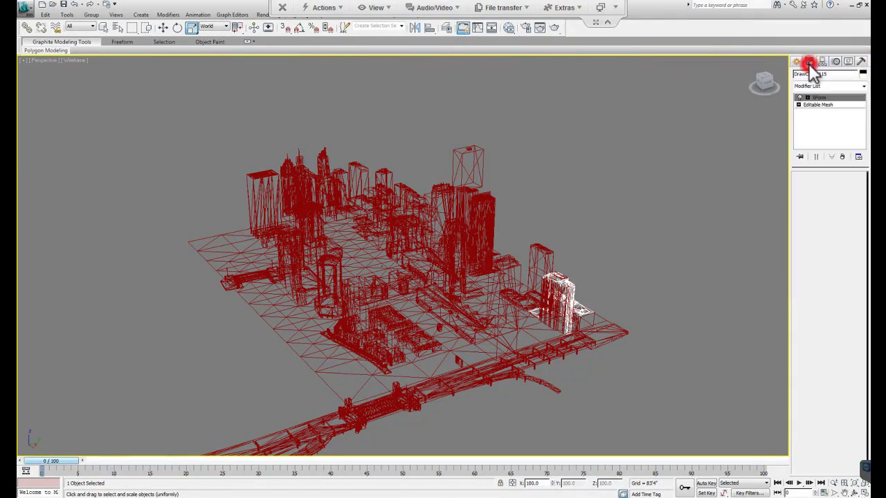
right_click(194, 28)
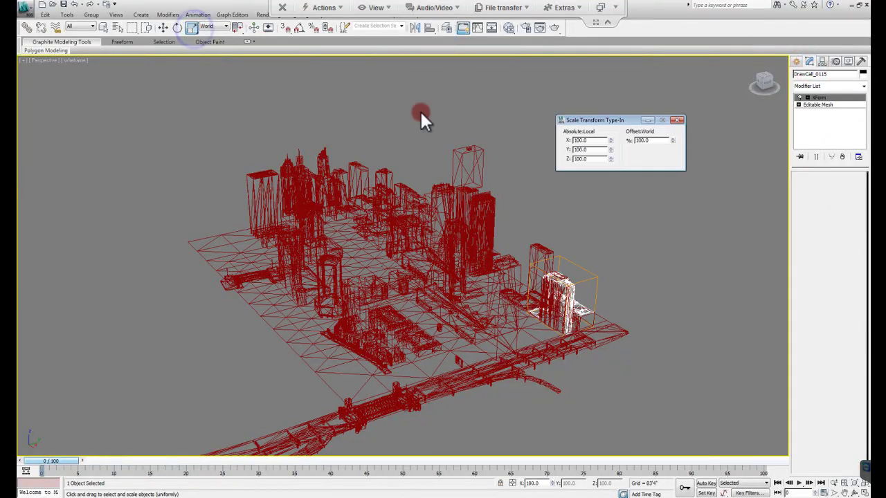
left_click(588, 139)
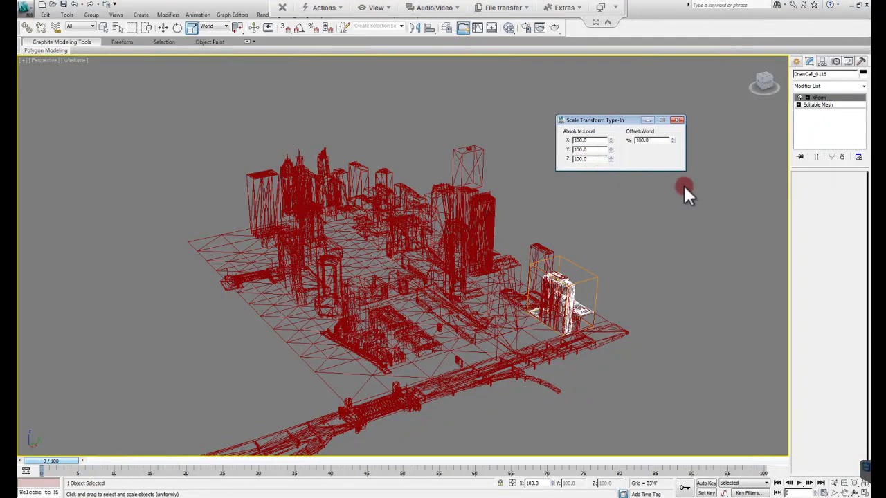
left_click(675, 122)
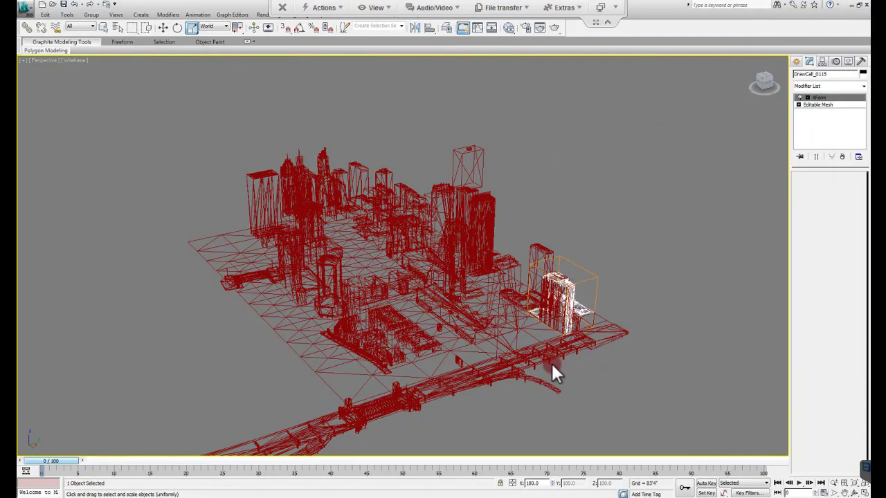
- Switch to Top view and zoom in on the circular pond and the highway east of it
left_click(160, 28)
left_click(530, 226)
middle_click_drag(482, 304, 478, 296)
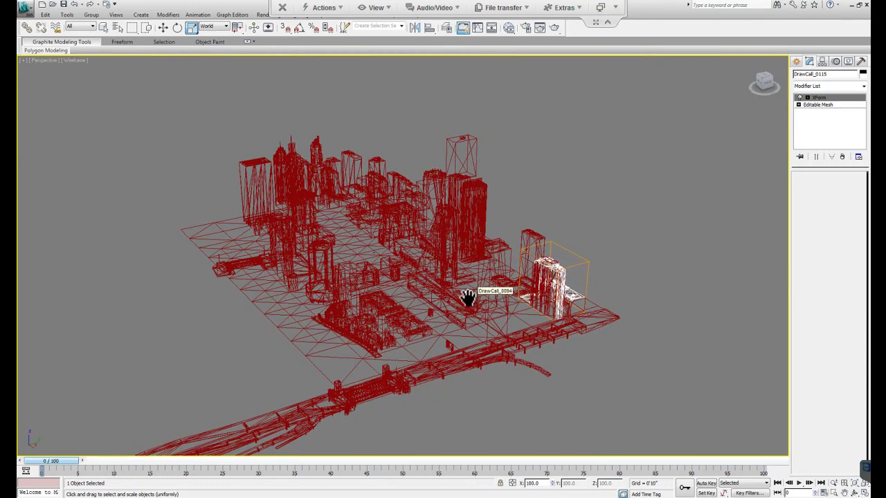
key("t")
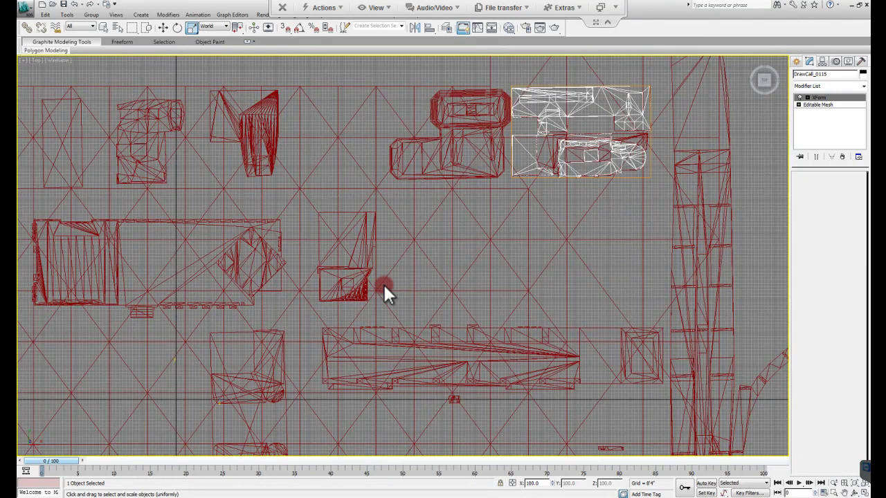
middle_click_drag(385, 293, 473, 240)
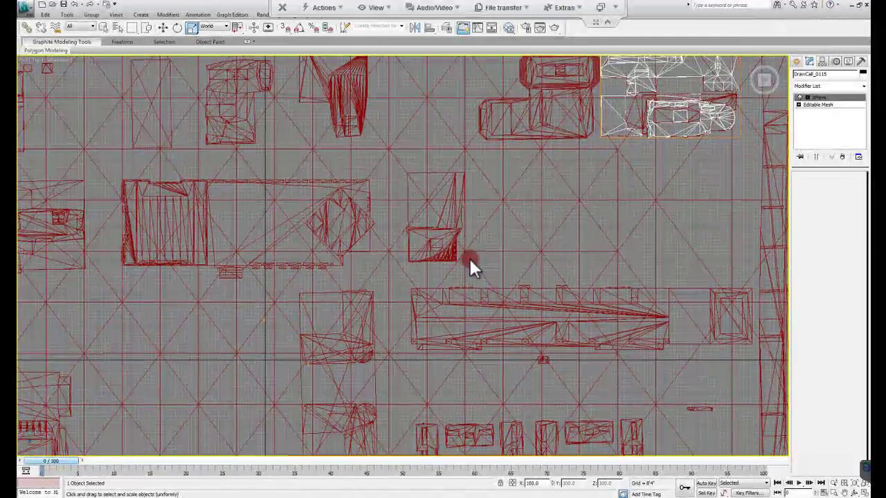
scroll(470, 259, "down", 3)
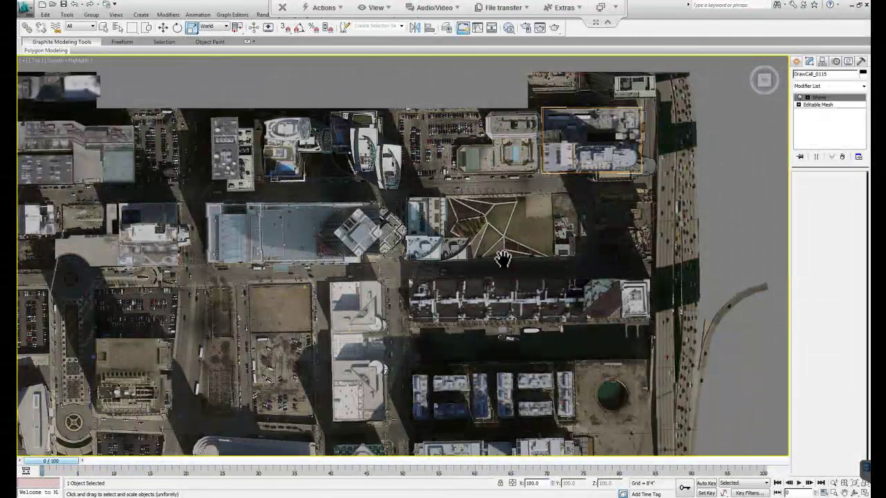
middle_click_drag(502, 259, 414, 141)
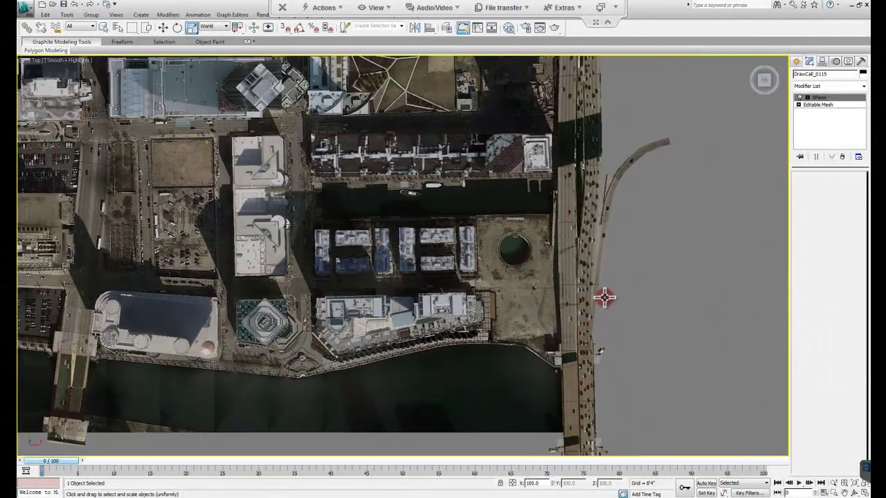
scroll(593, 296, "up", 2)
scroll(628, 259, "up", 3)
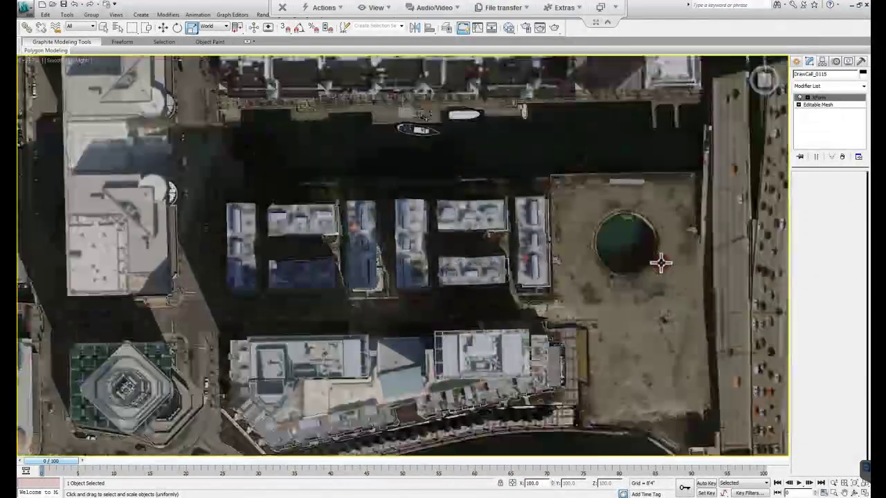
middle_click_drag(675, 263, 523, 263)
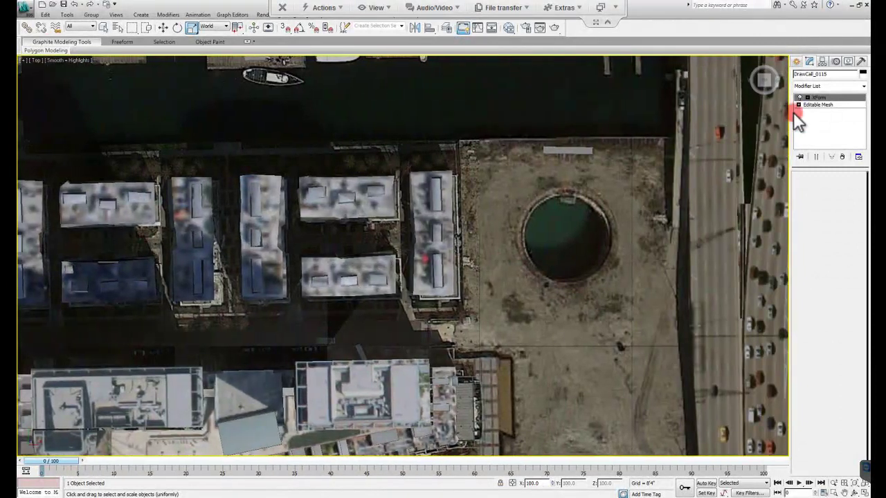
- Create a box across the circular pond with a width of about 105 feet
left_click(796, 61)
left_click(820, 118)
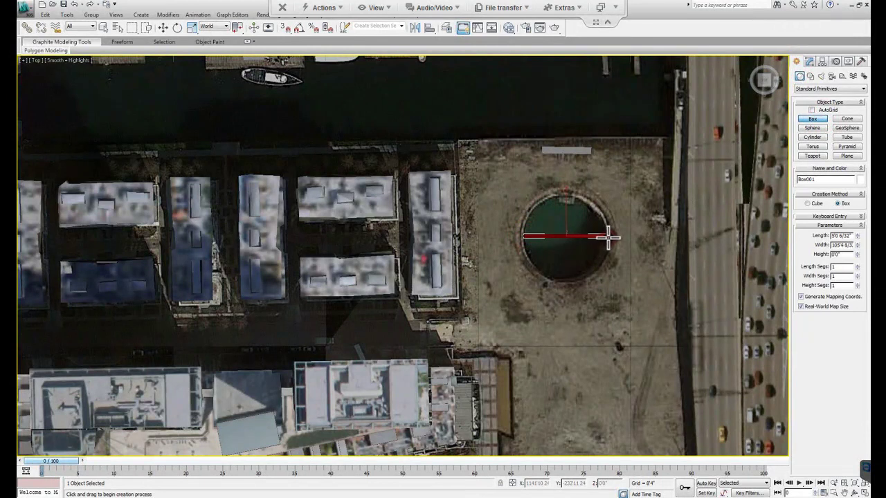
left_click(611, 220)
left_click(856, 242)
left_click_drag(860, 252, 853, 346)
key("ctrl+z")
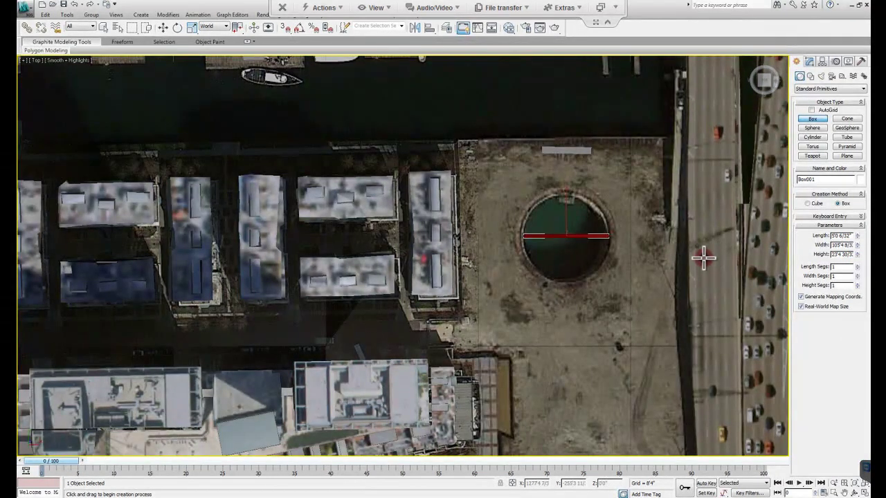
left_click(844, 257)
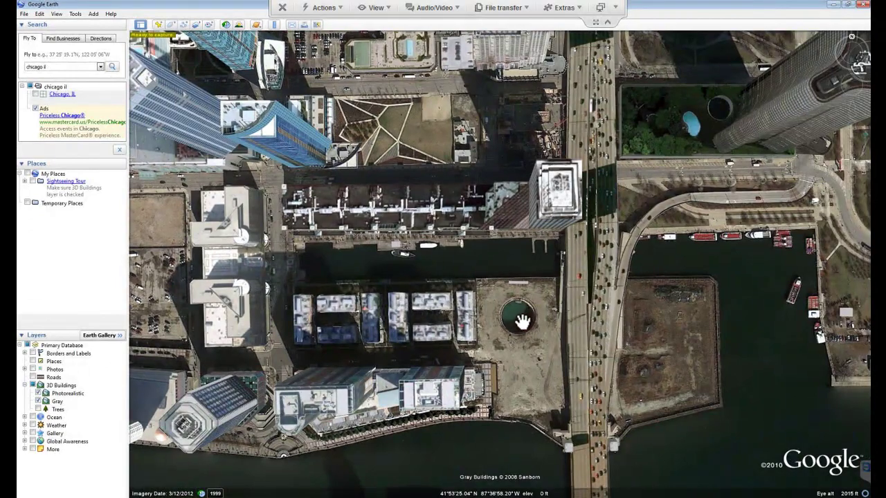
- Zoom in and measure the pond's diameter with the Ruler: 103.75 feet
scroll(525, 322, "up", 2)
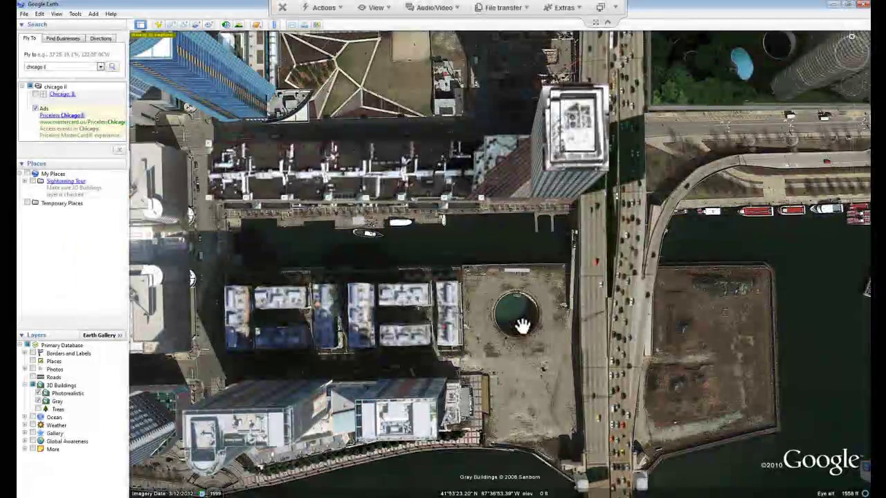
scroll(526, 326, "up", 3)
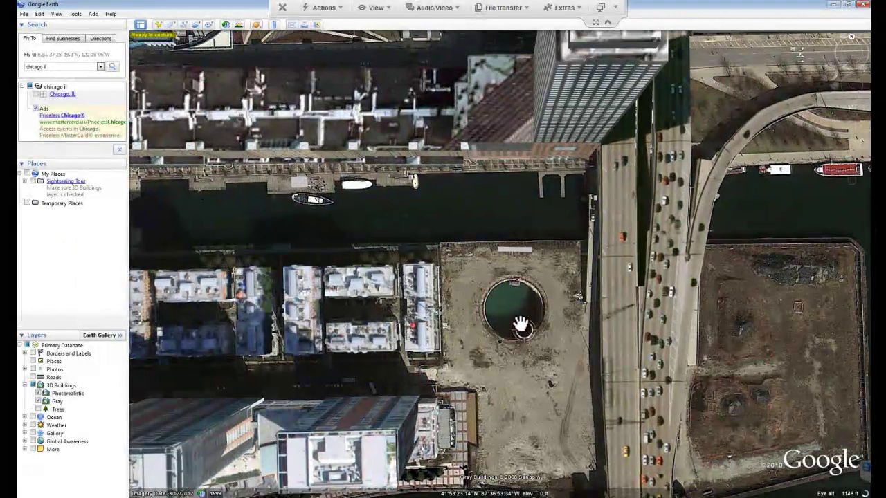
scroll(519, 328, "up", 1)
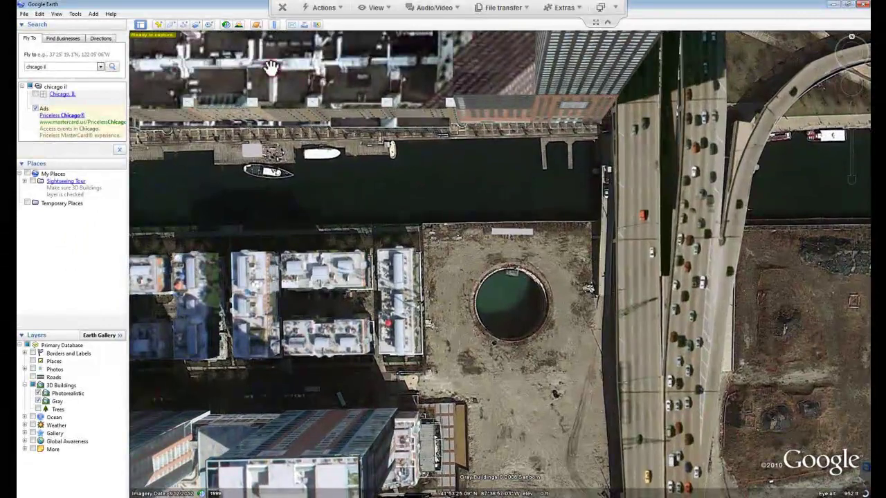
left_click(275, 25)
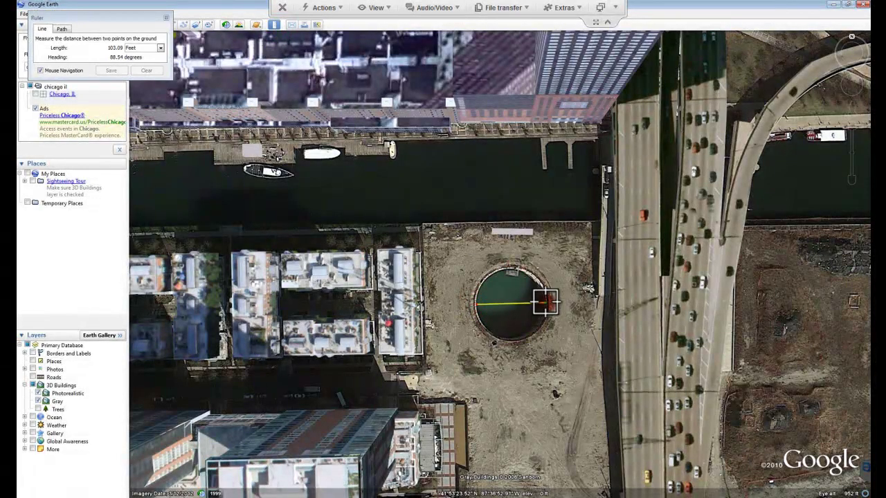
left_click(546, 302)
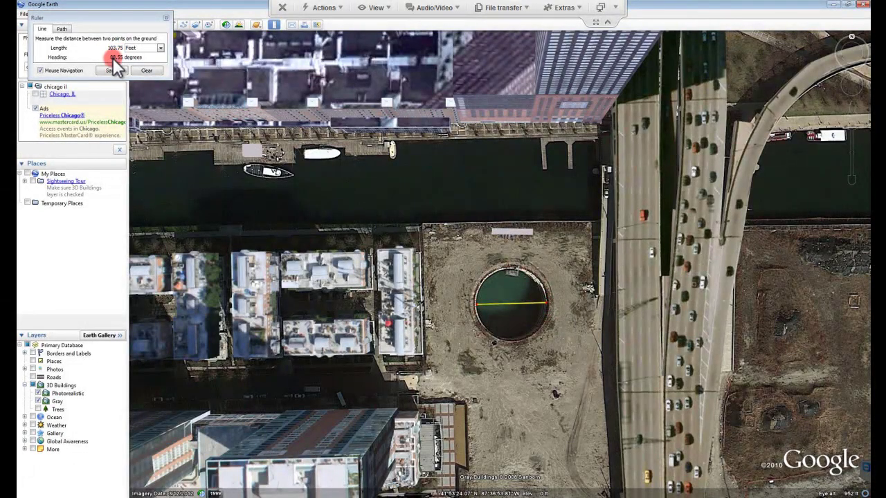
- Clear the measurement, close the Ruler, and zoom out to a wider view of the block
left_click(146, 71)
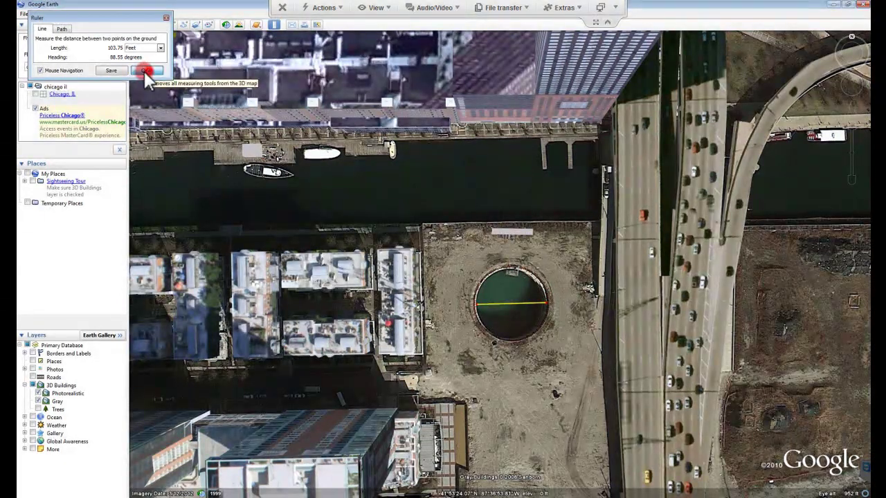
left_click(146, 70)
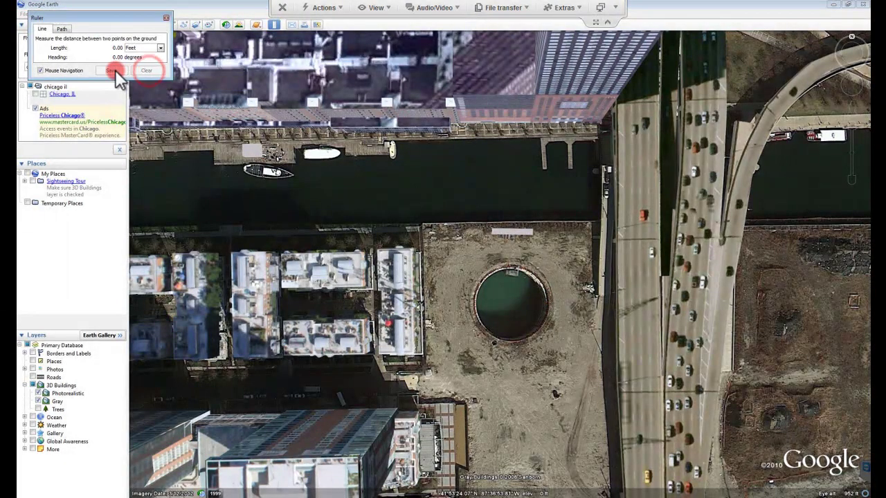
left_click(165, 16)
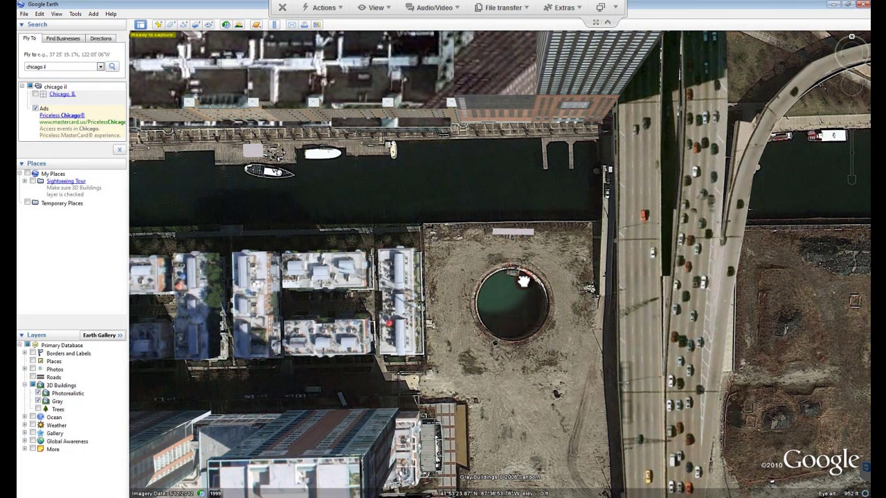
scroll(522, 282, "down", 3)
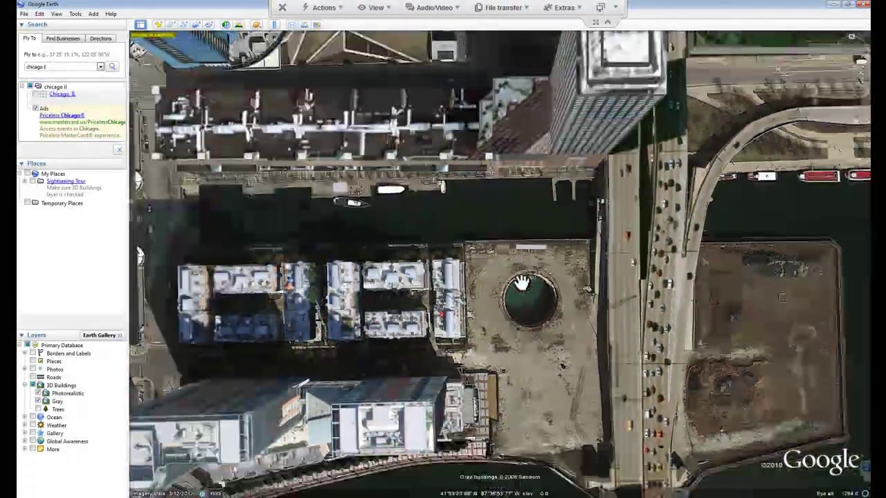
left_click(392, 218)
left_click_drag(519, 227, 660, 236)
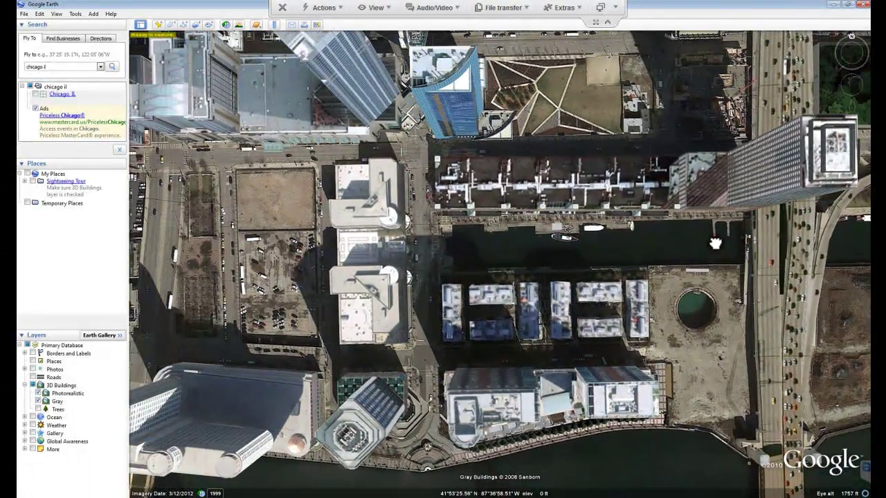
scroll(685, 241, "down", 2)
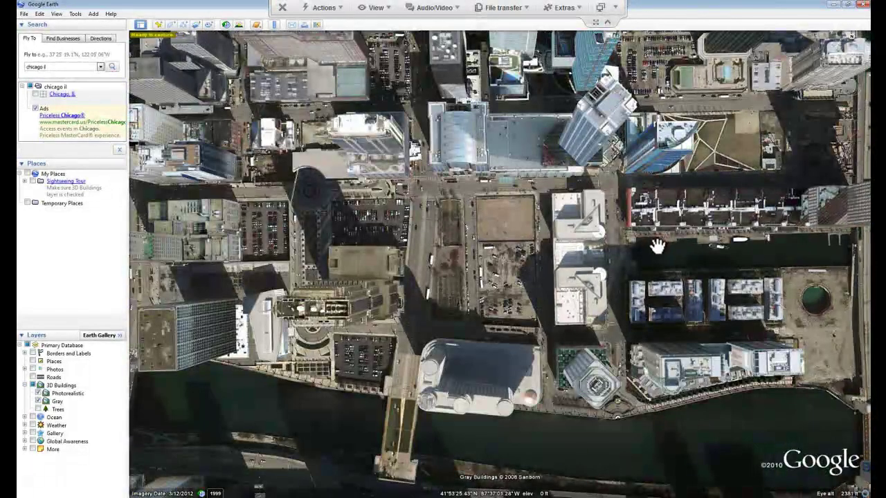
- Cancel the unfinished pond box and show the whole textured block in Perspective view
left_click(830, 4)
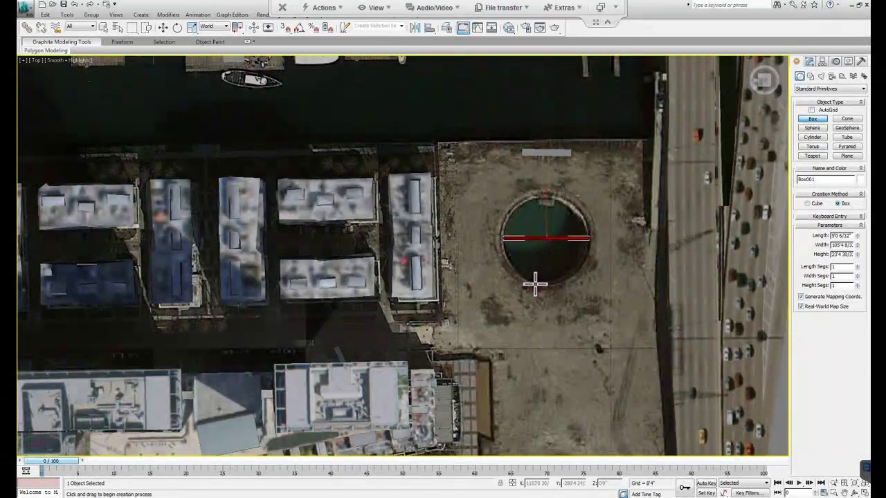
right_click(516, 289)
scroll(474, 282, "down", 5)
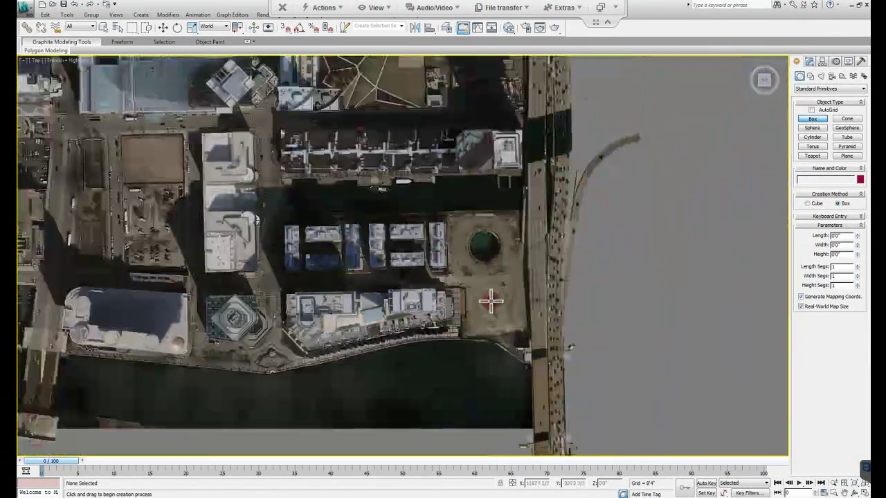
scroll(490, 300, "down", 2)
middle_click_drag(292, 261, 275, 236, "alt")
key("p")
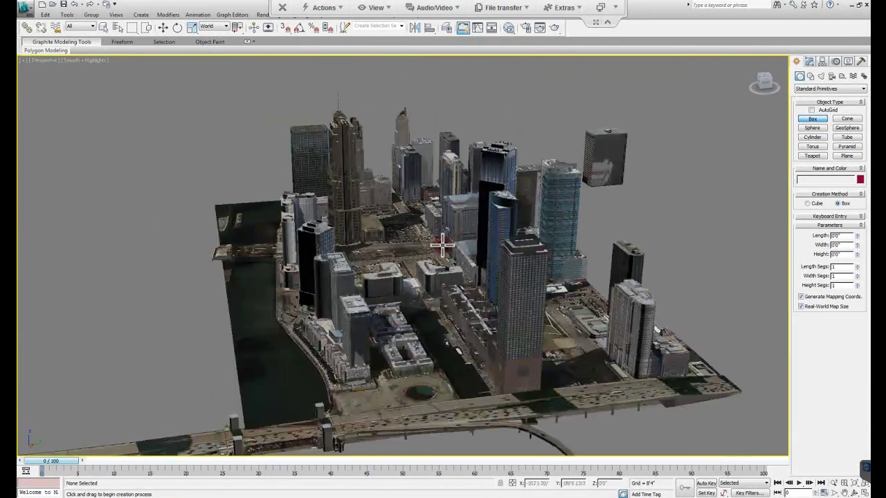
scroll(446, 240, "up", 4)
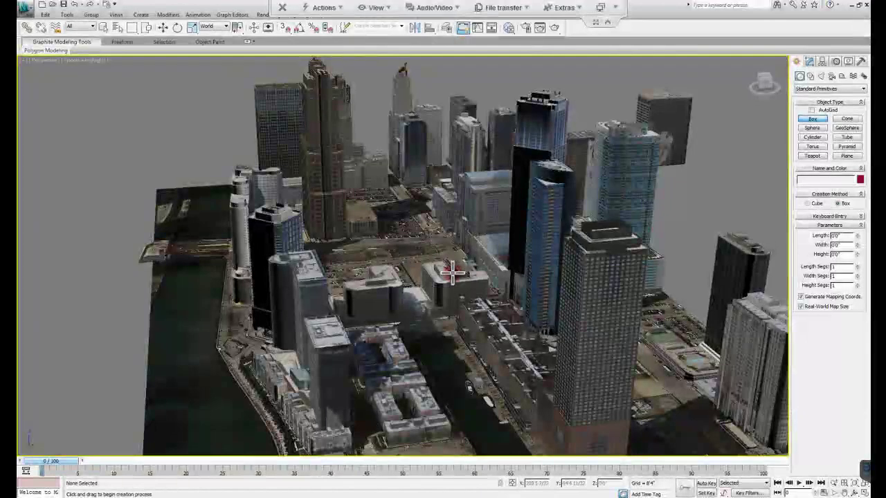
middle_click_drag(411, 252, 423, 248)
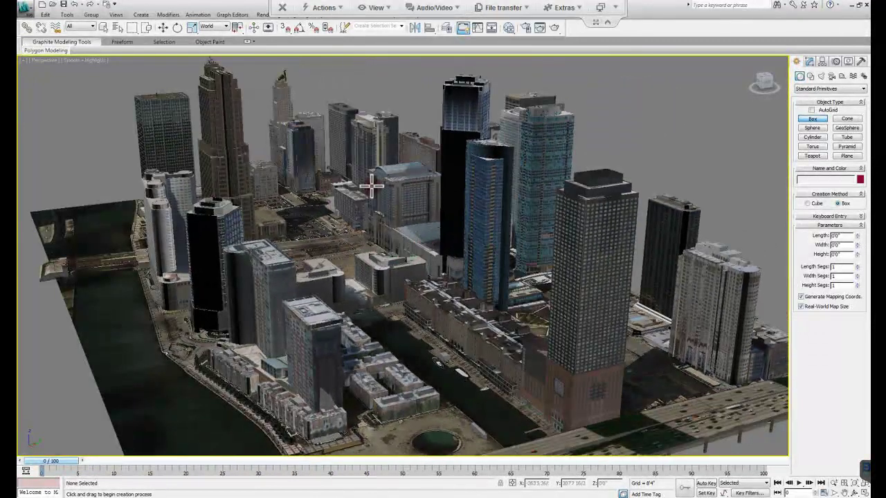